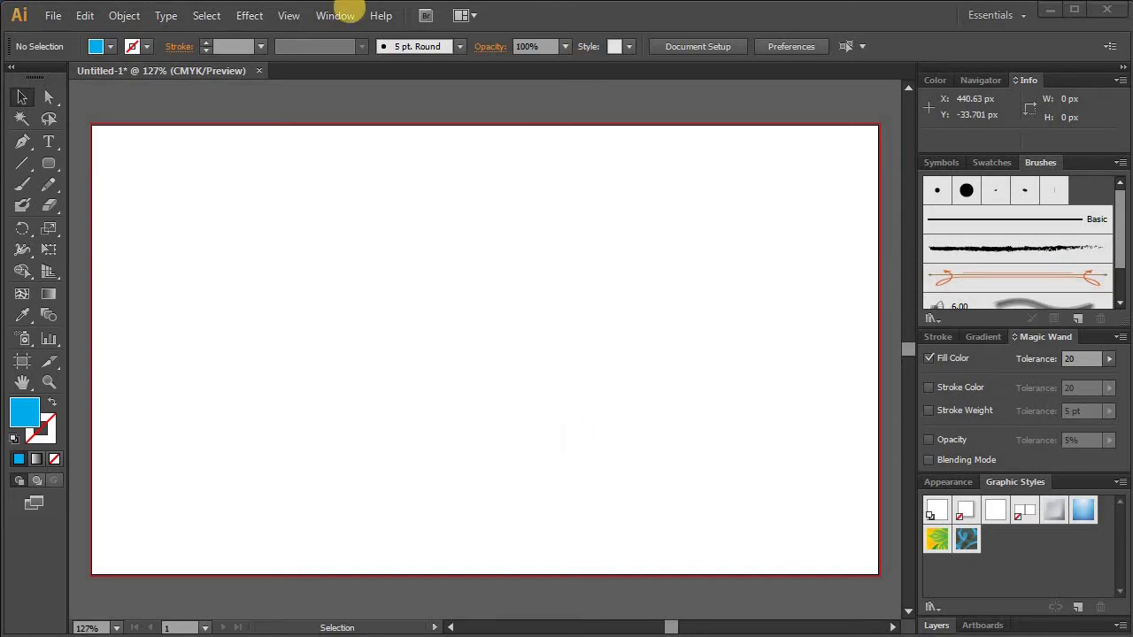
Step: Open the General preferences, examine the keyboard increment setting and cancel the dialog
click(84, 15)
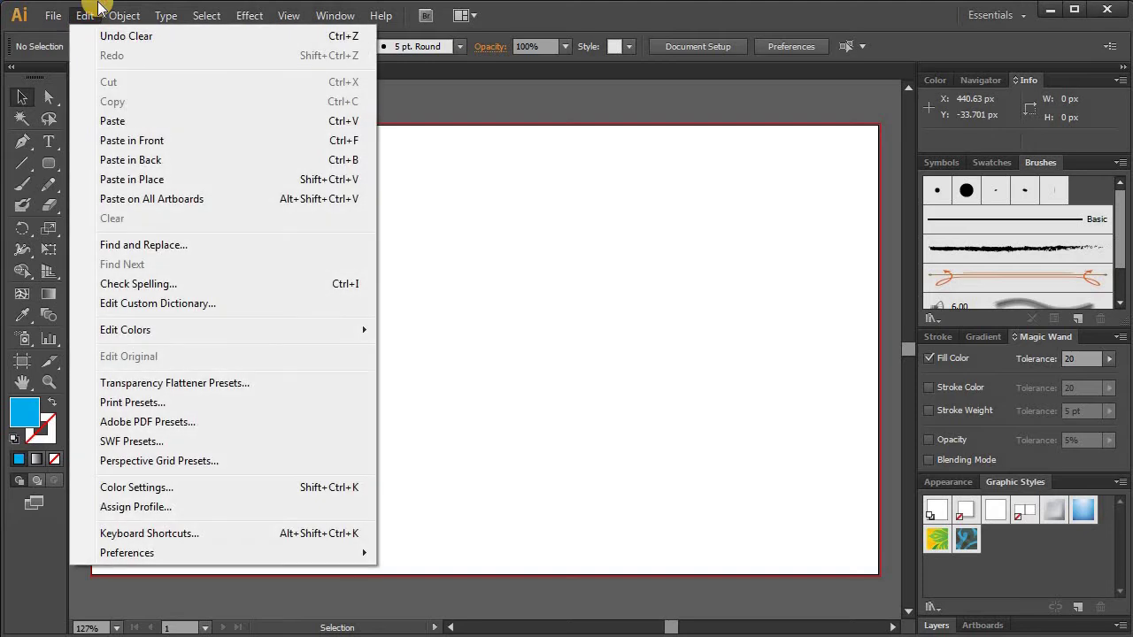
mouse_move(113, 553)
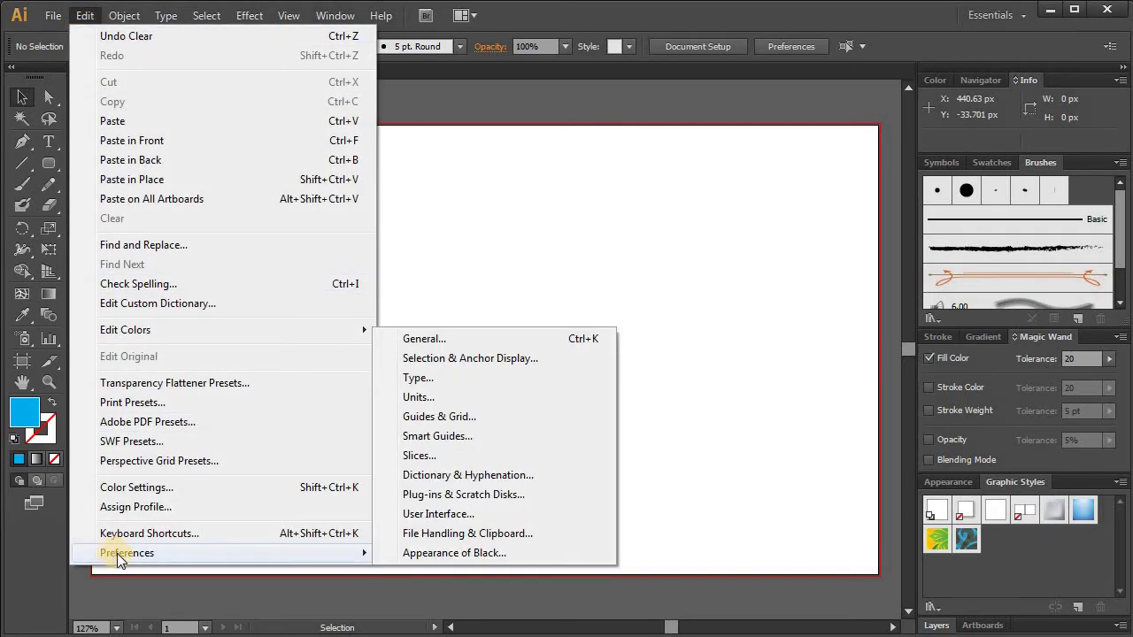
click(466, 339)
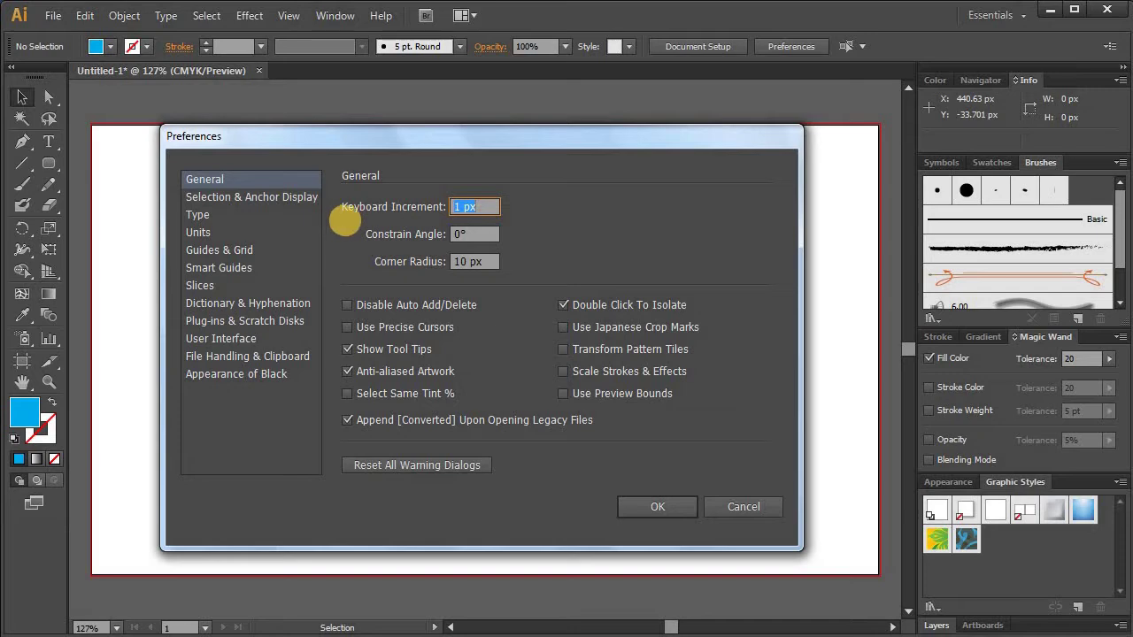
key(shift+Tab)
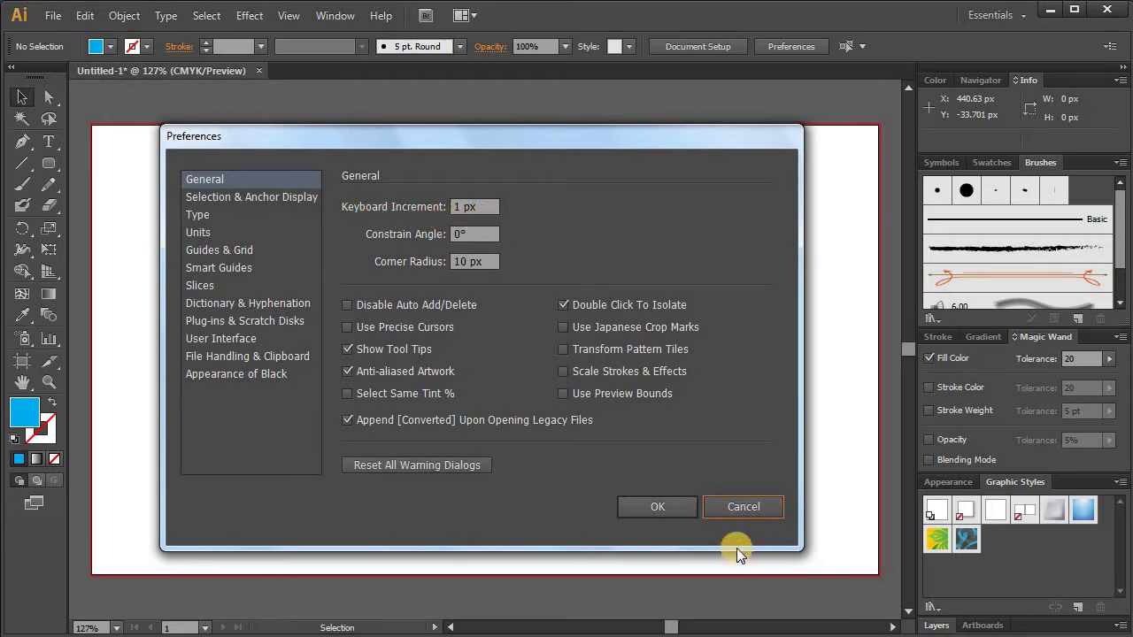
click(731, 510)
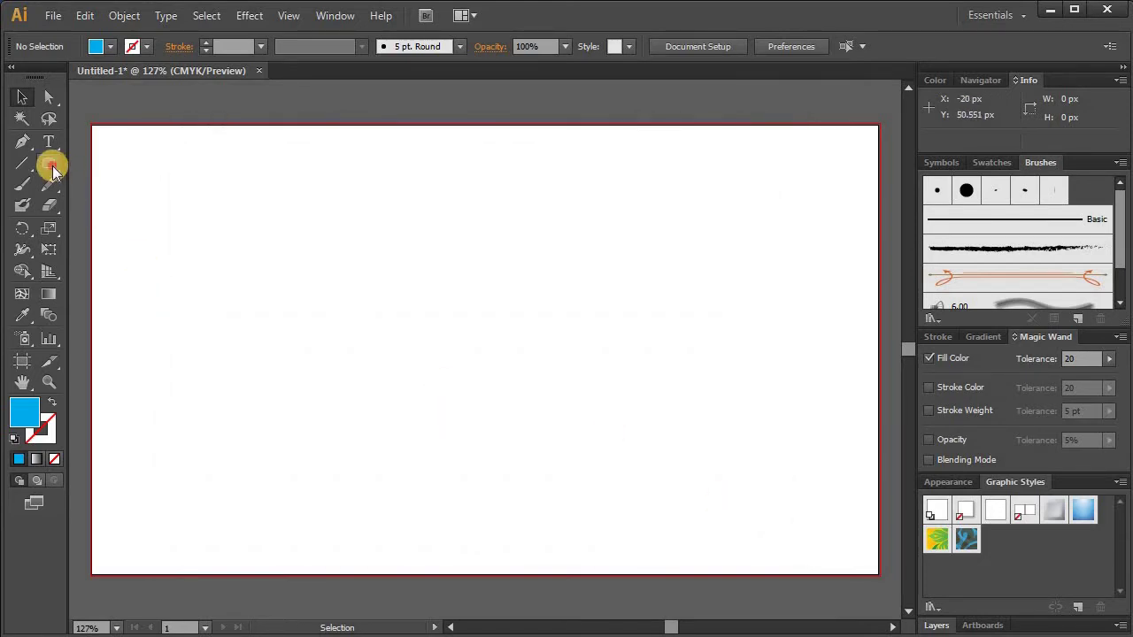
Step: Draw a rectangle about 98 by 76 px in the artboard's upper area and nudge it several increments right, two up and two left
drag(52, 168, 115, 161)
drag(318, 198, 430, 284)
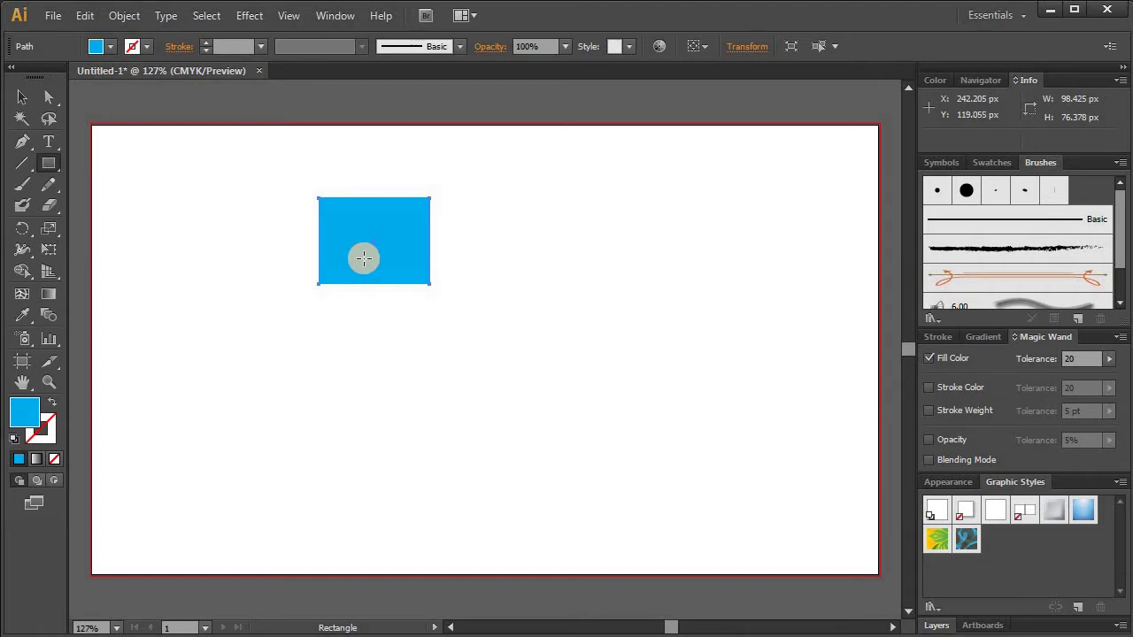
key(Right)
key(Right)
key(Right)
key(Right)
key(Right)
key(Right)
key(Right)
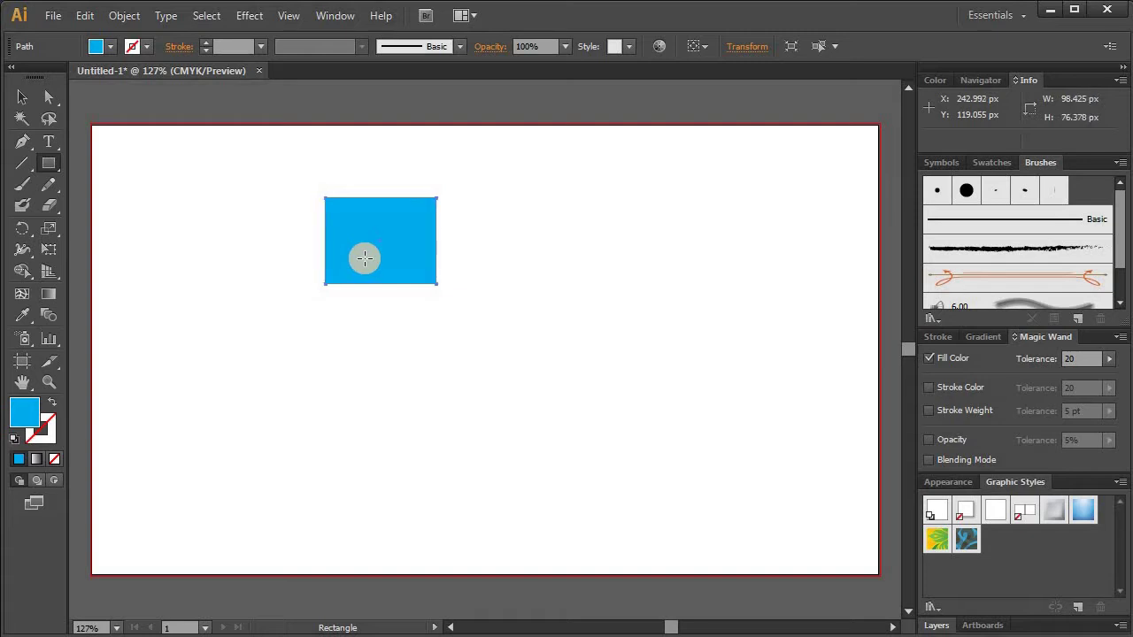
key(Right)
key(Right)
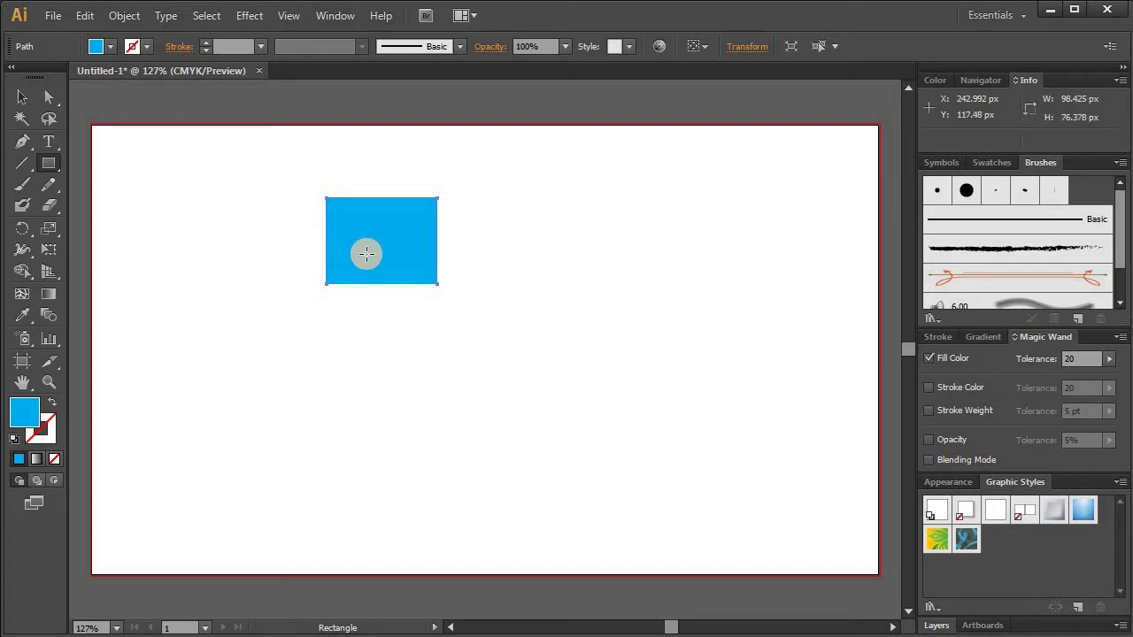
key(Up)
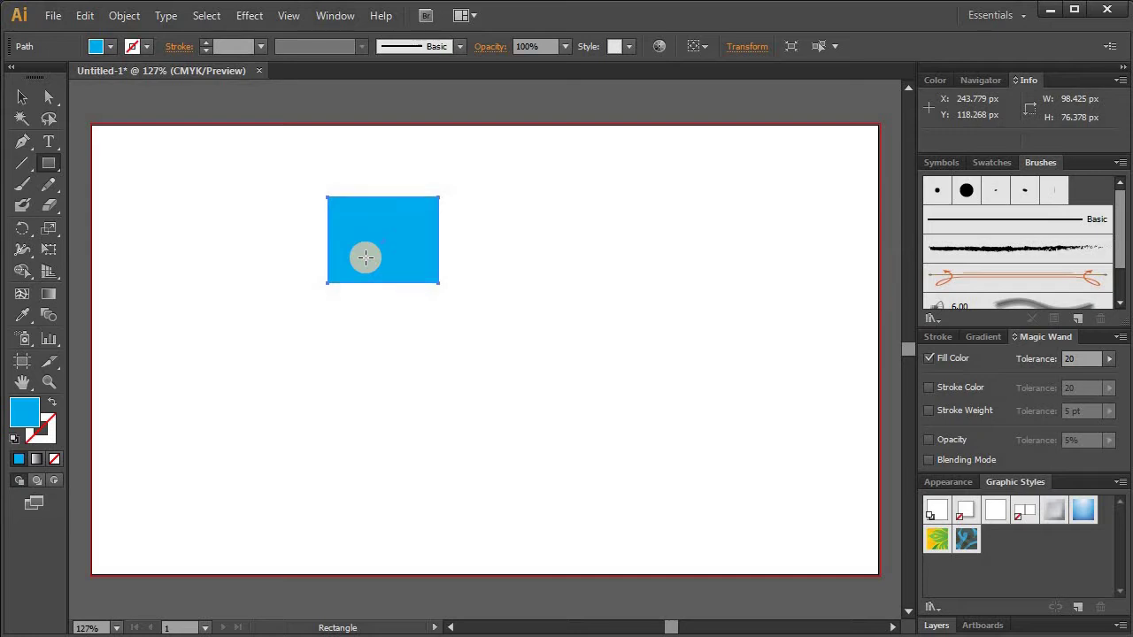
key(Up)
key(Left)
key(Left)
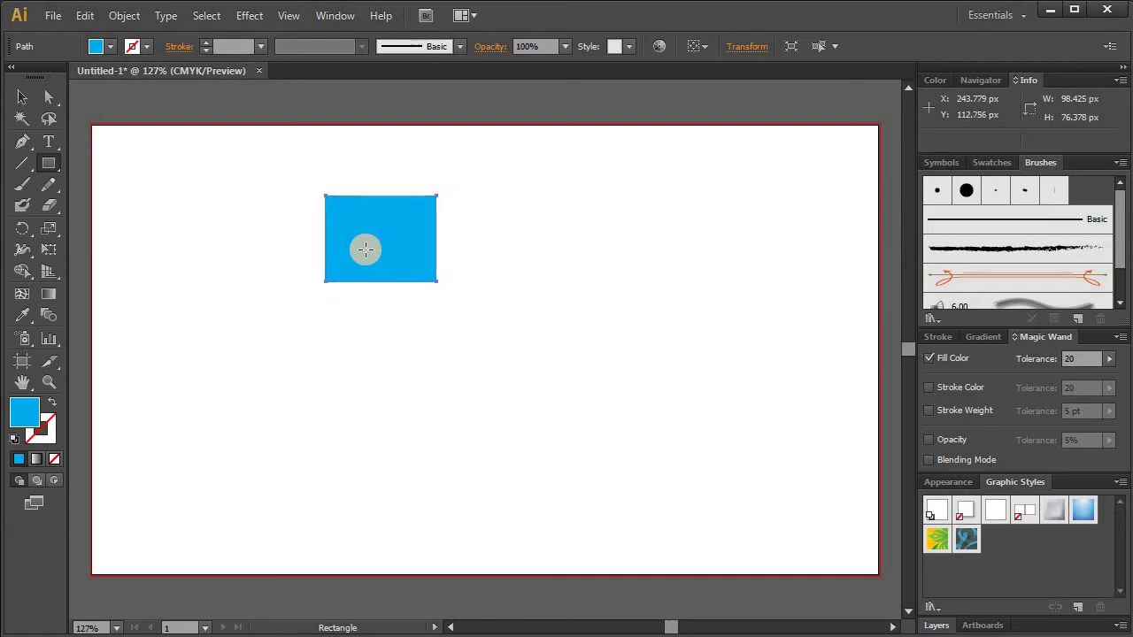
Step: Set the constrain angle to 45° in the General preferences and draw a tilted rectangle spanning about 113 by 113 px near the artboard's left edge
key(ctrl+k)
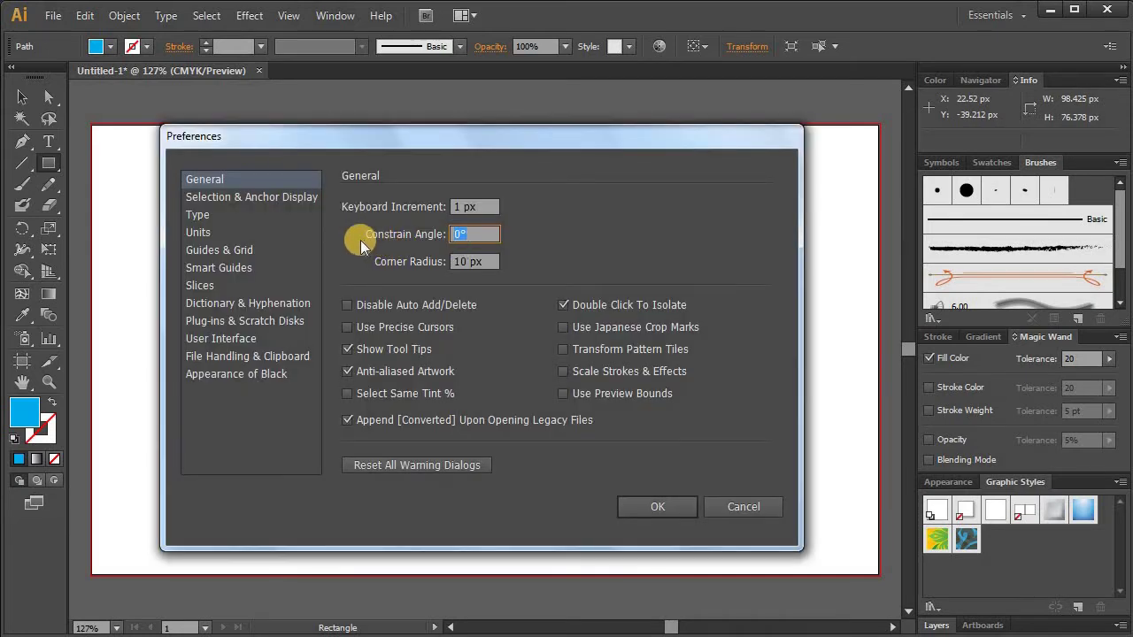
click(527, 246)
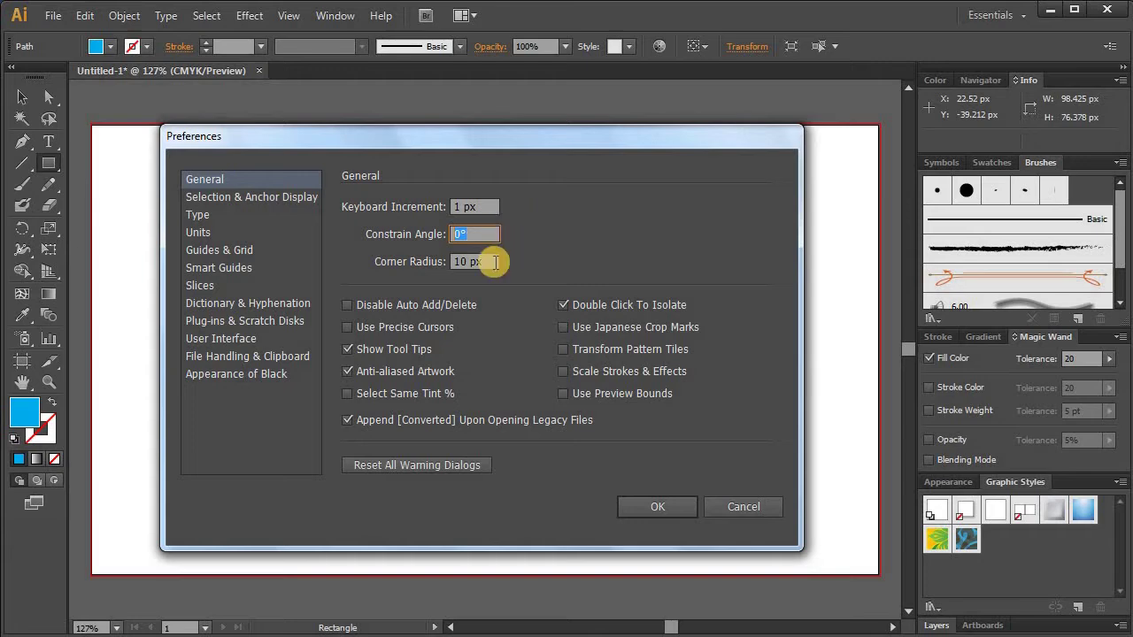
click(482, 234)
double_click(483, 235)
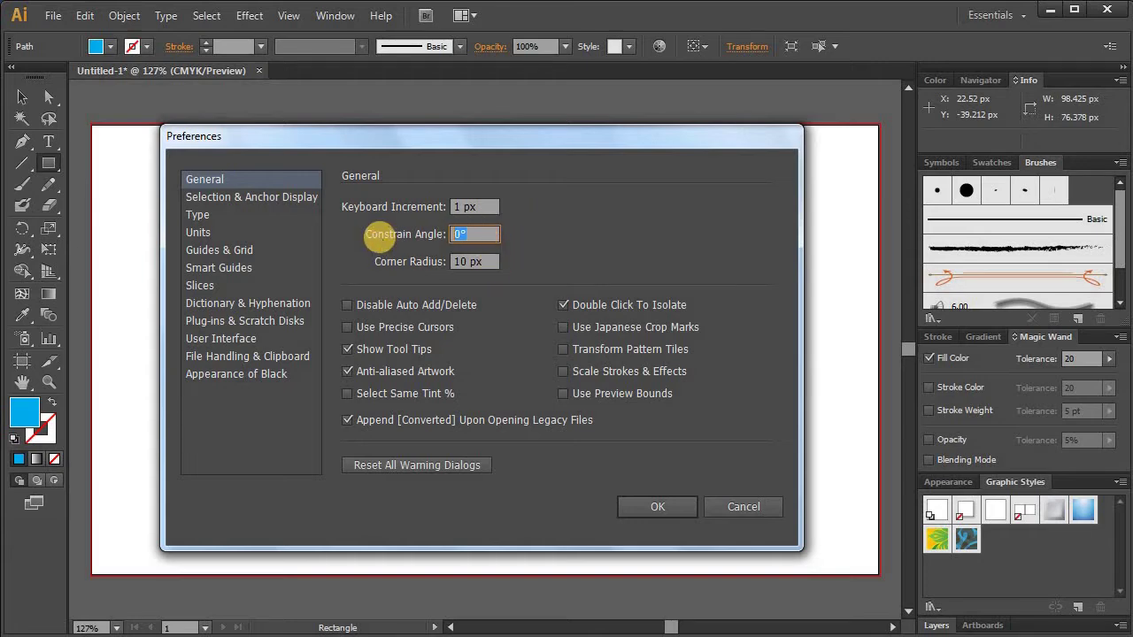
text(45)
click(665, 503)
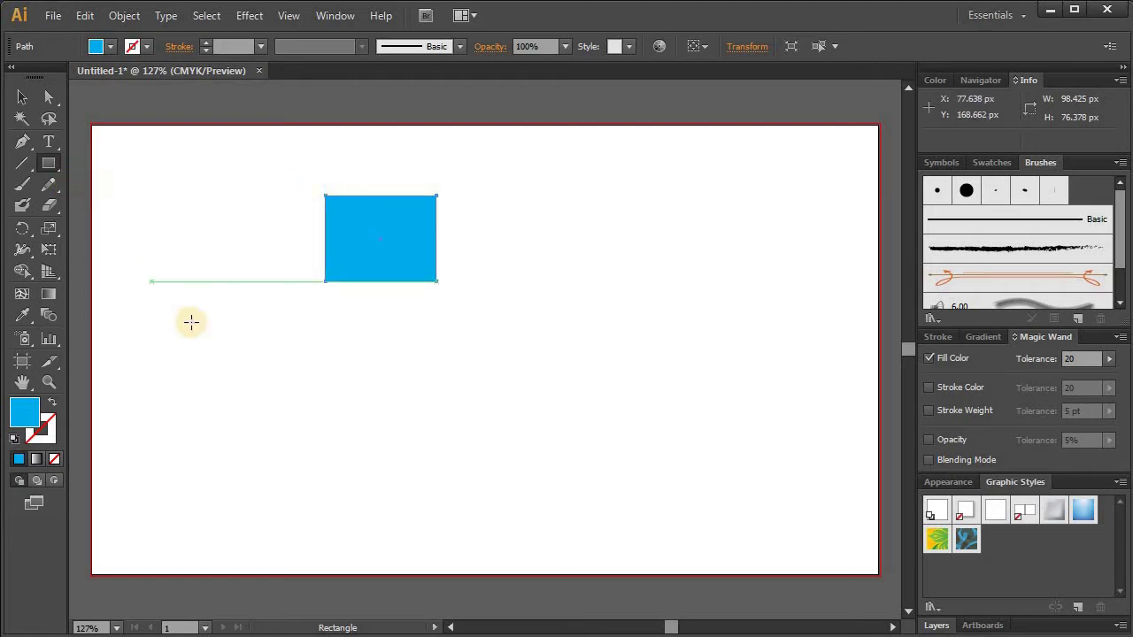
drag(185, 286, 162, 396)
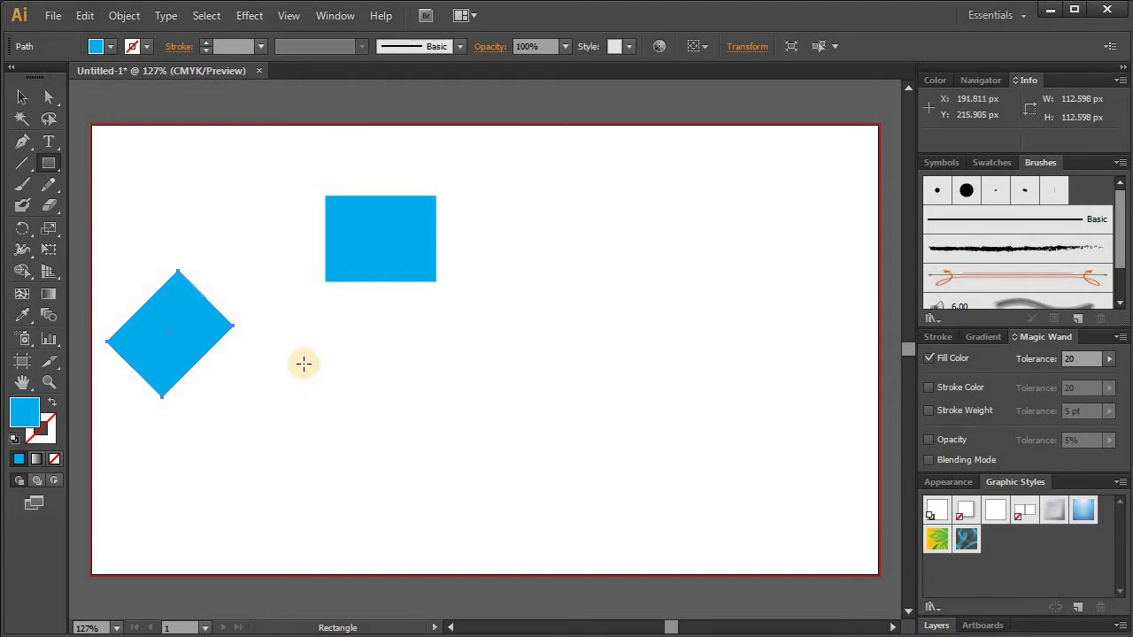
Step: Reset the constrain angle to 0° and draw a rounded rectangle about 146 by 89 px below the upright rectangle
click(84, 16)
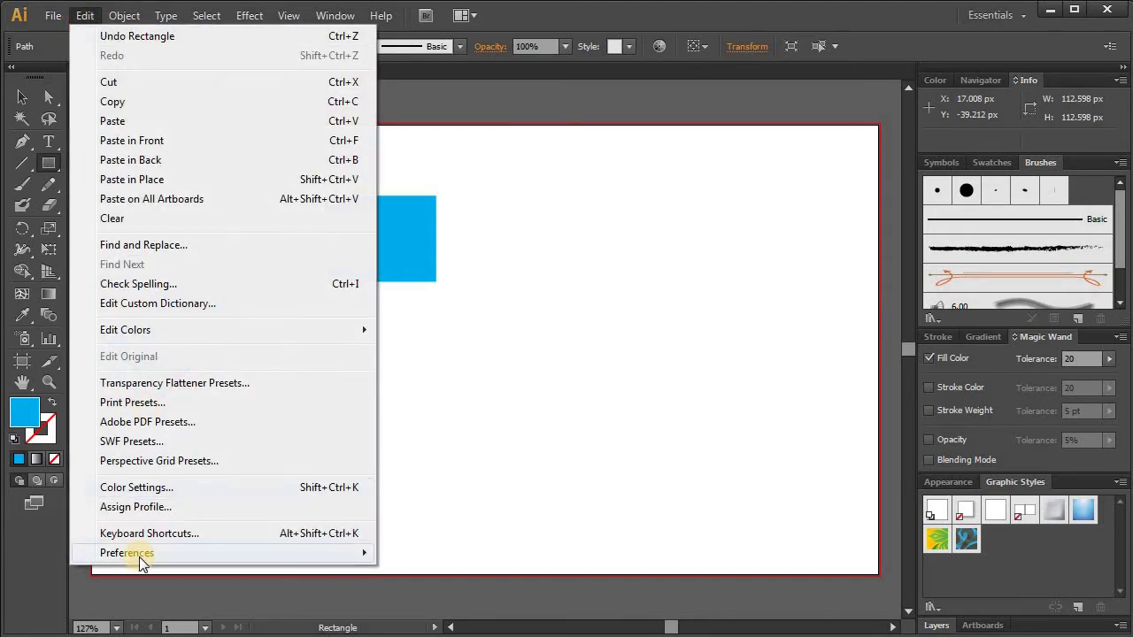
mouse_move(139, 552)
click(512, 338)
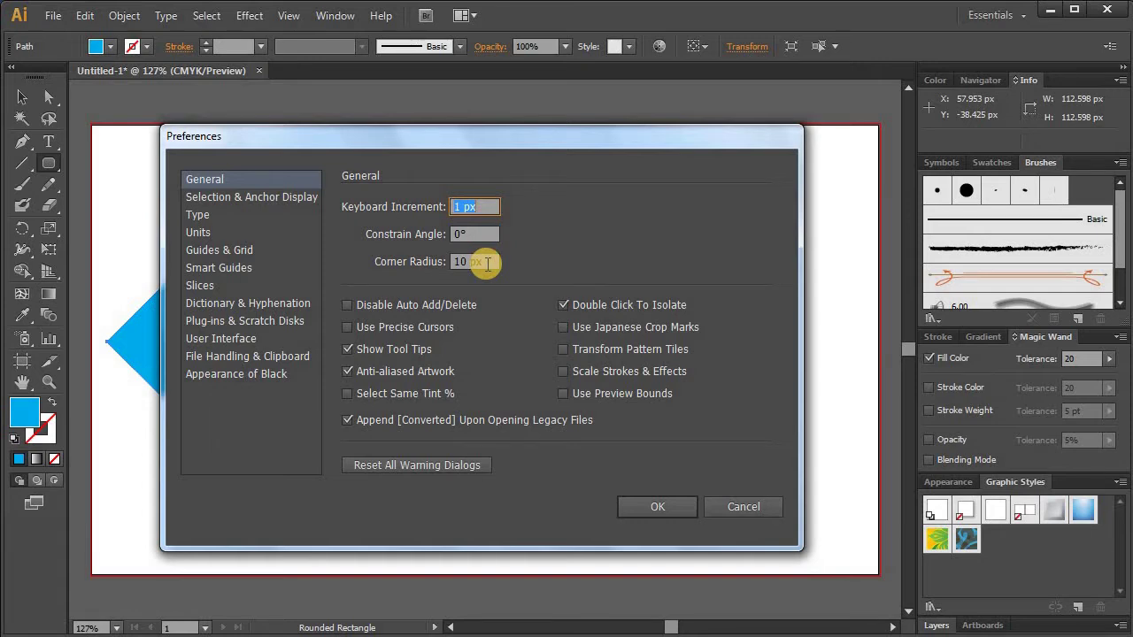
click(656, 512)
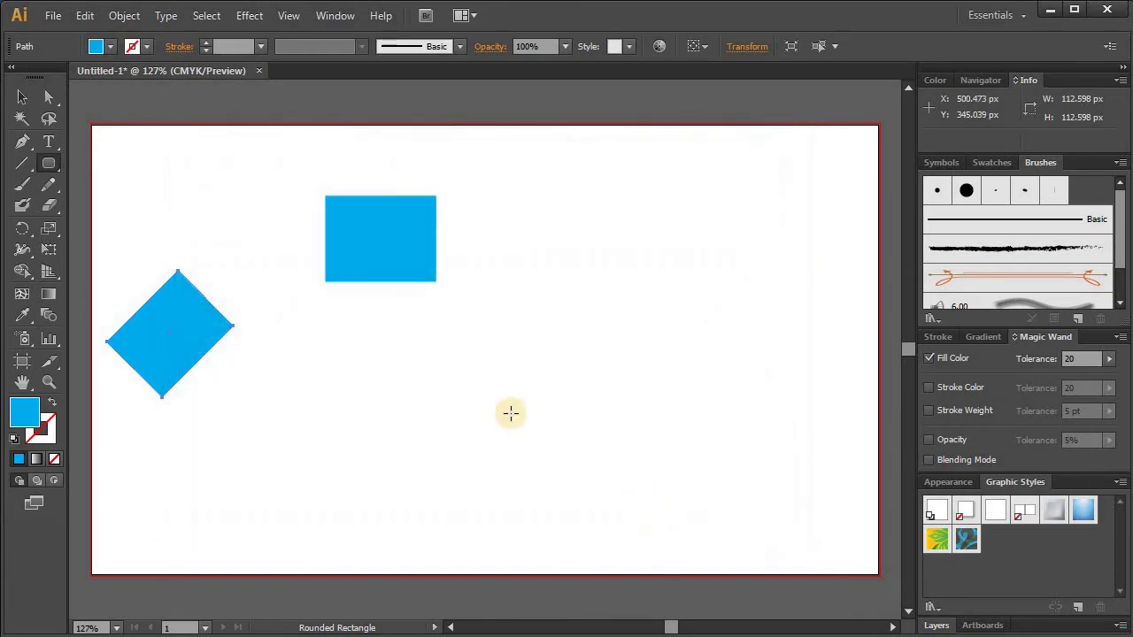
drag(316, 334, 481, 433)
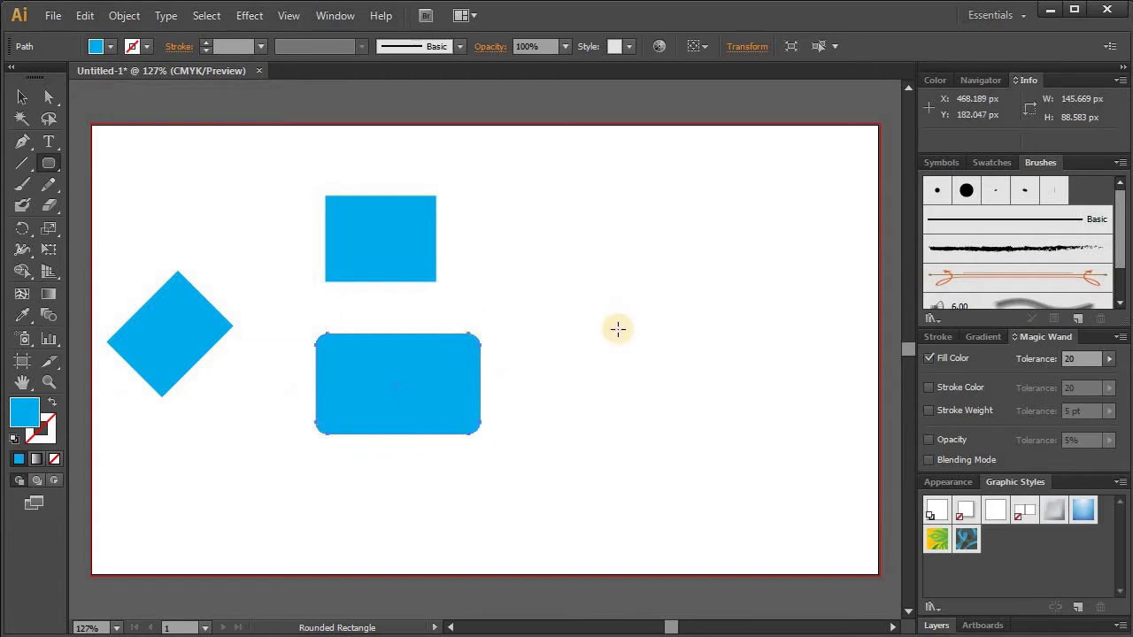
Step: Open the dimension settings for a new rounded rectangle, inspect the corner radius and cancel without creating the shape
click(585, 271)
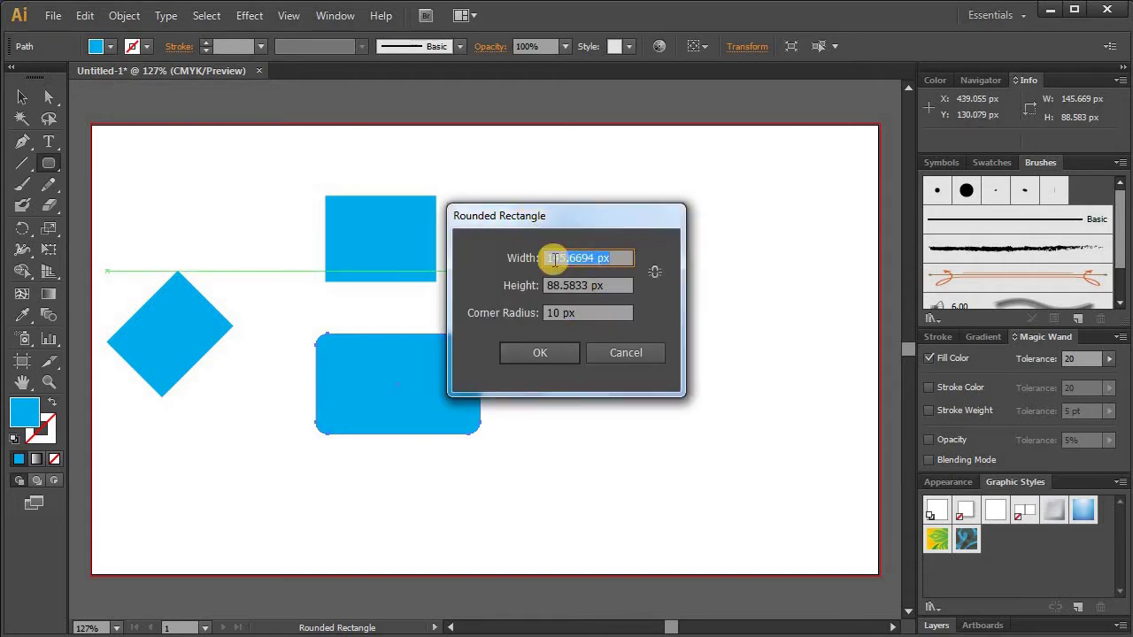
click(589, 312)
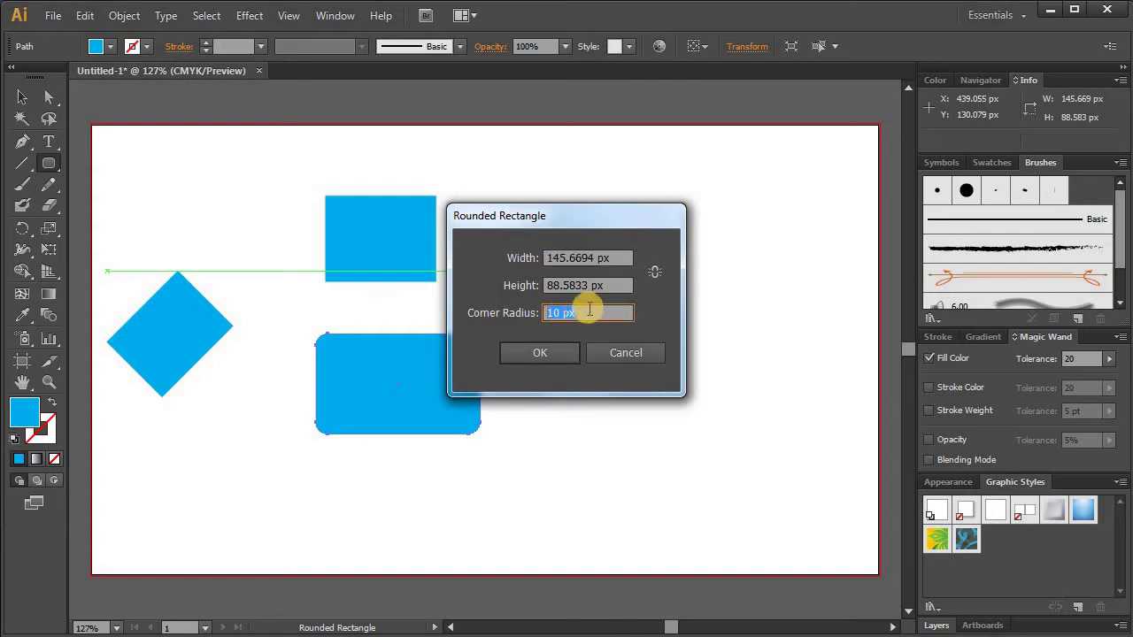
drag(589, 312, 526, 313)
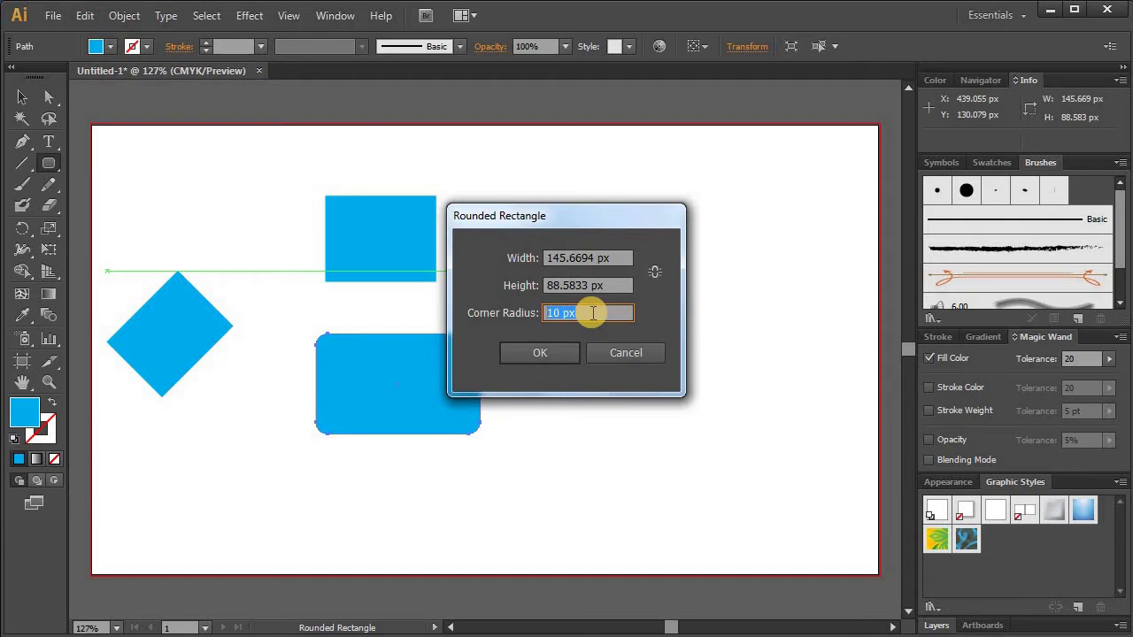
click(614, 352)
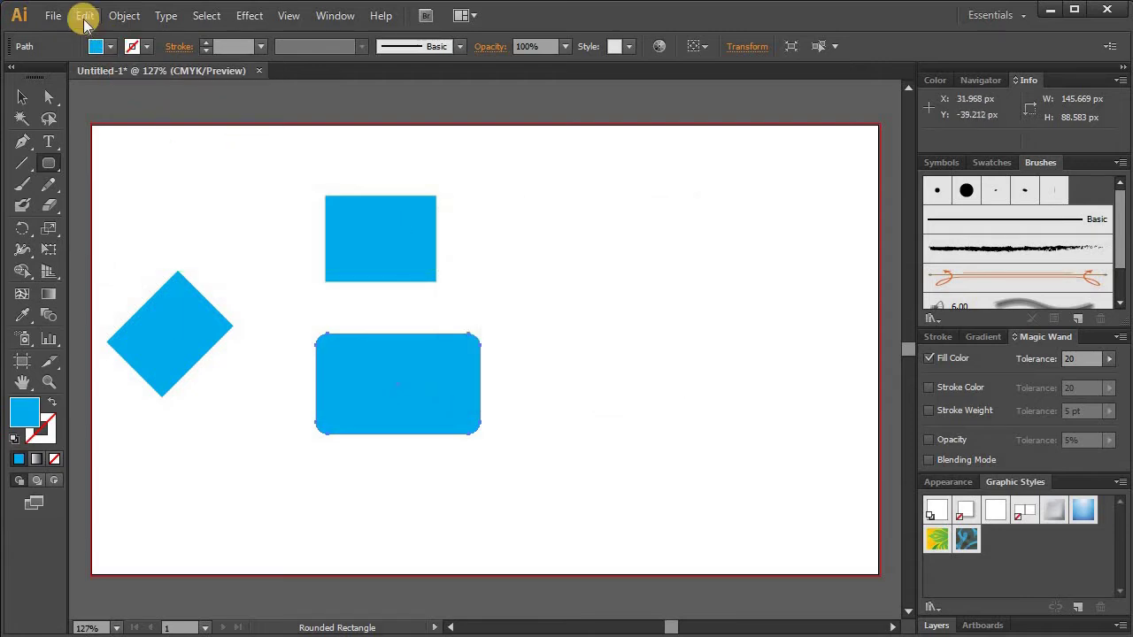
Step: Disable Show Tool Tips in the General preferences and check how the Pen tool behaves in the toolbox
click(84, 17)
mouse_move(172, 553)
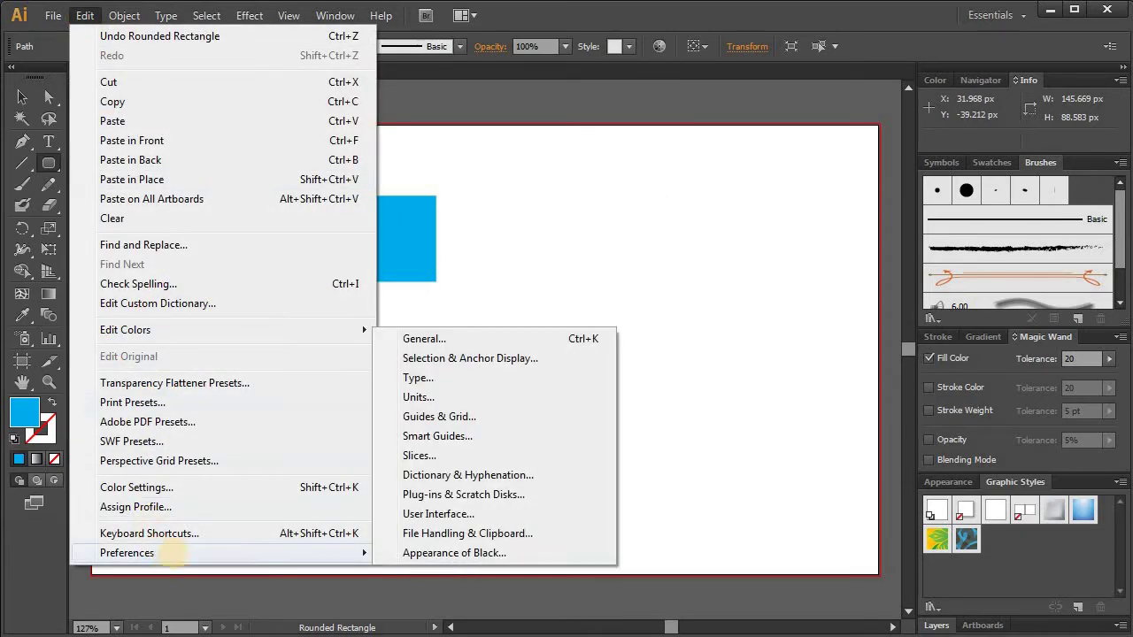
click(520, 338)
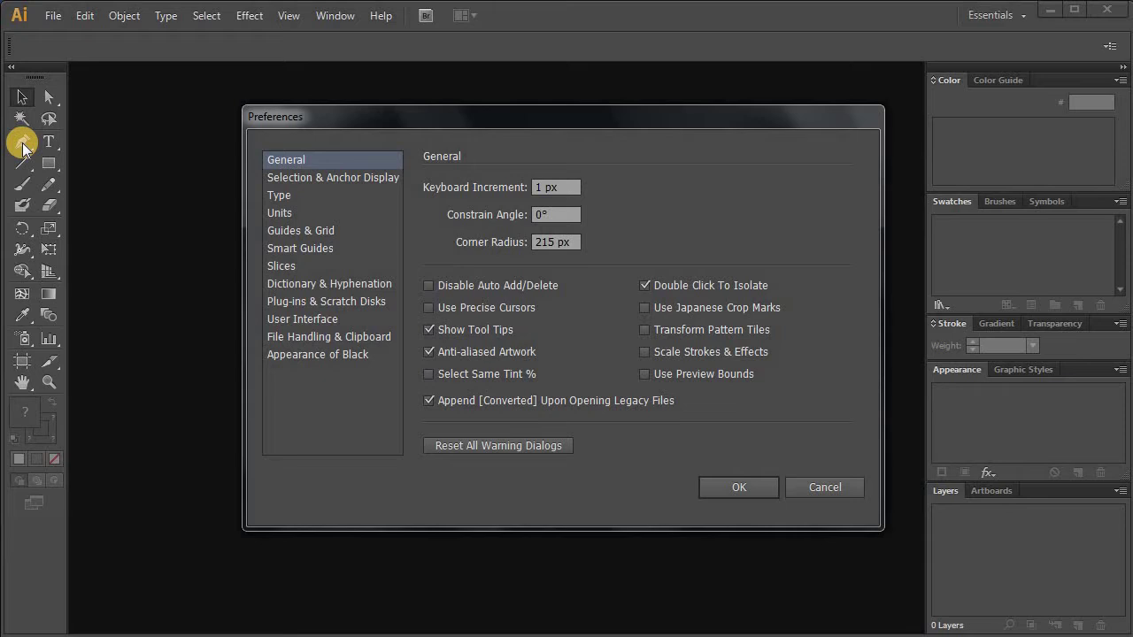
click(429, 330)
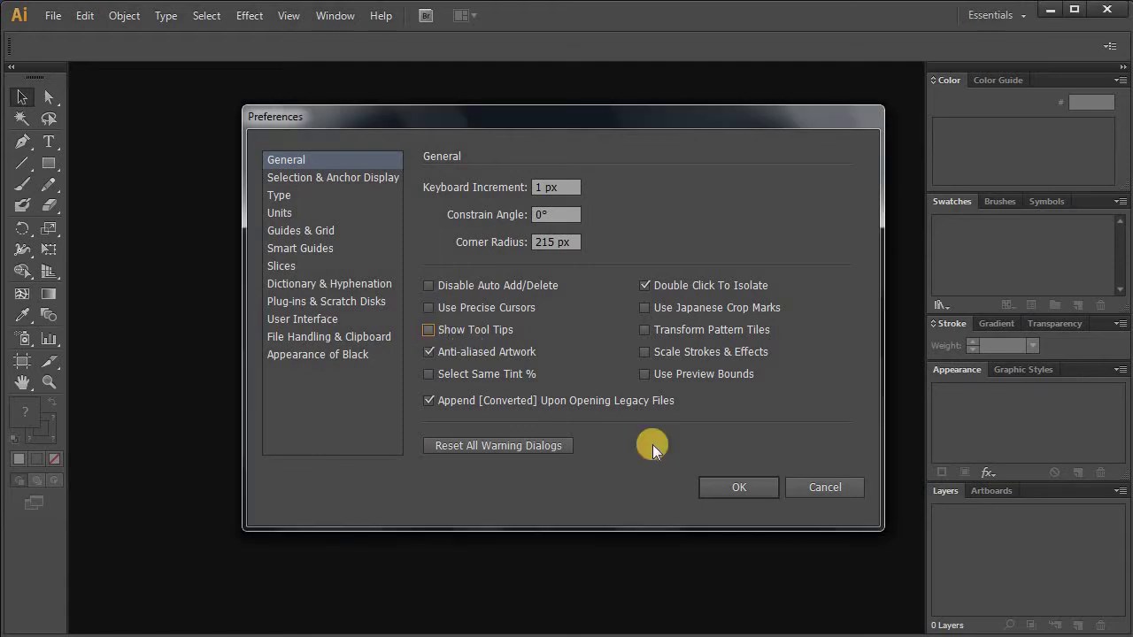
click(743, 489)
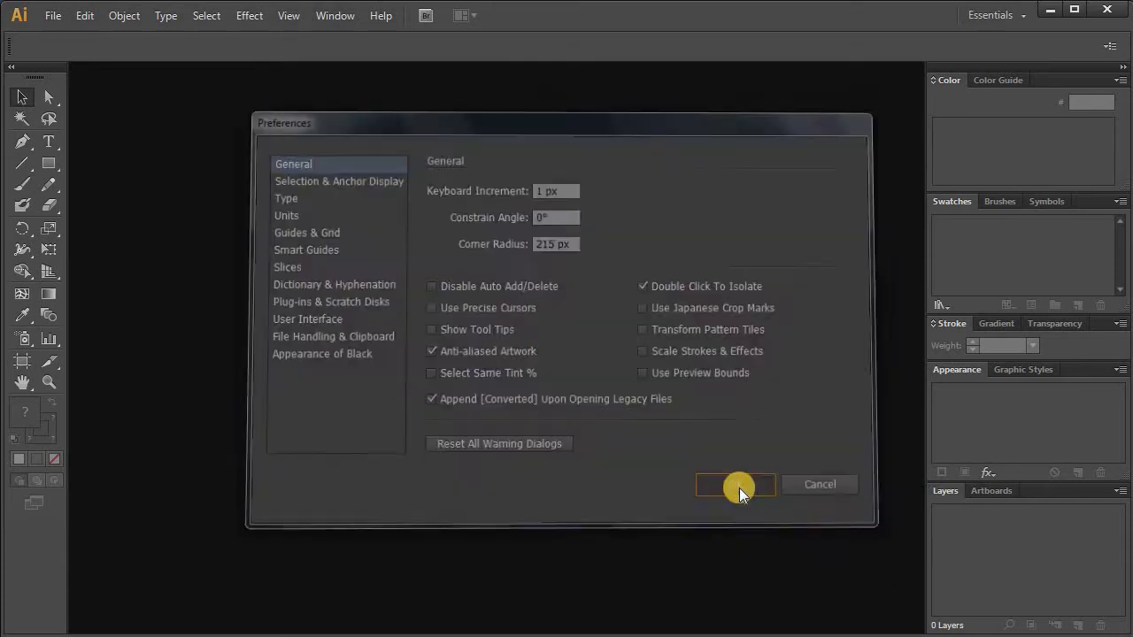
click(24, 147)
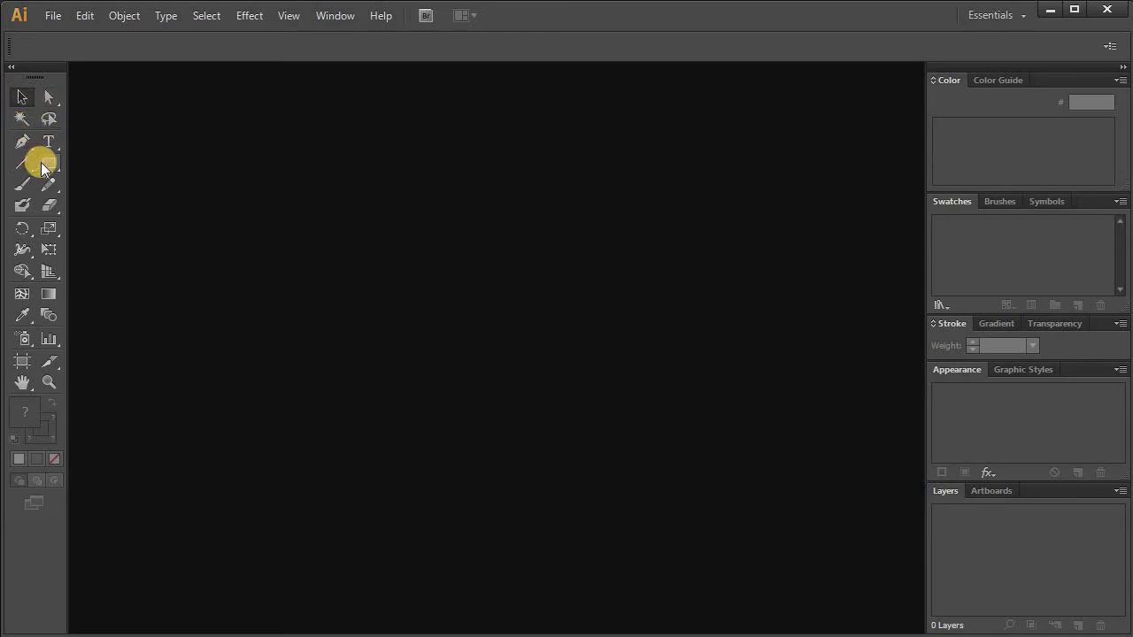
Step: Enable Show Tool Tips again in the General preferences
click(87, 17)
mouse_move(160, 556)
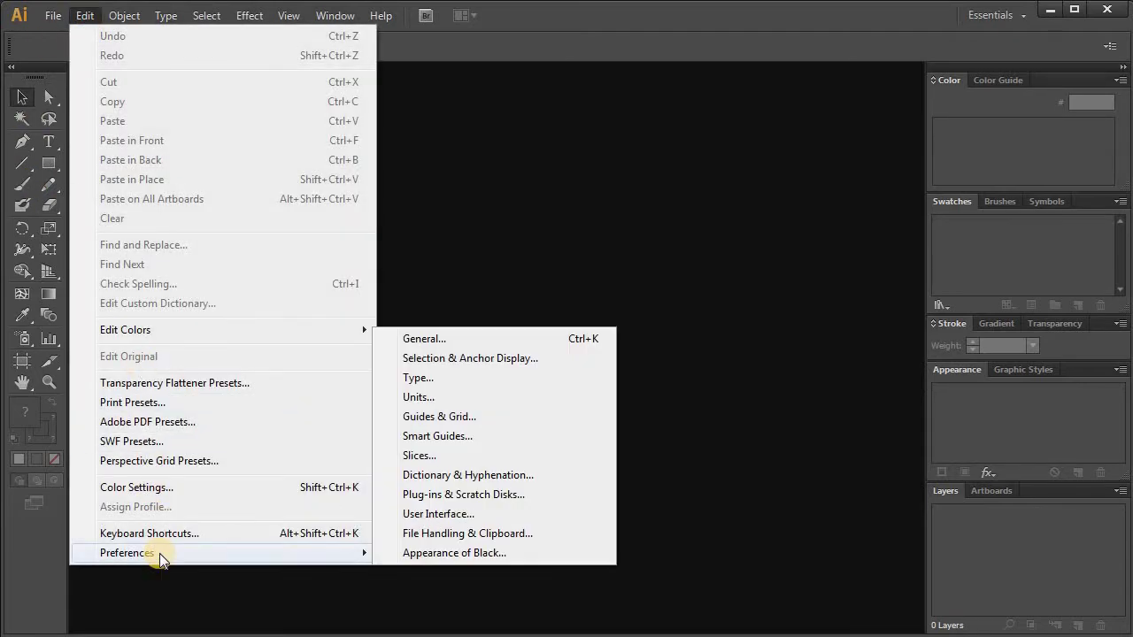
click(475, 341)
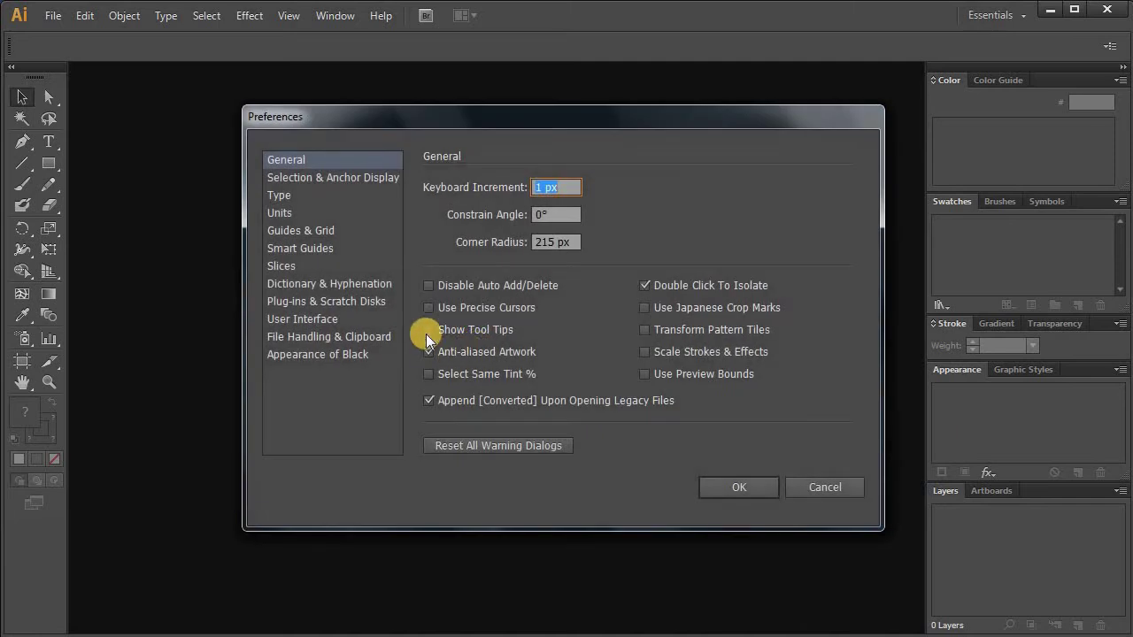
click(427, 330)
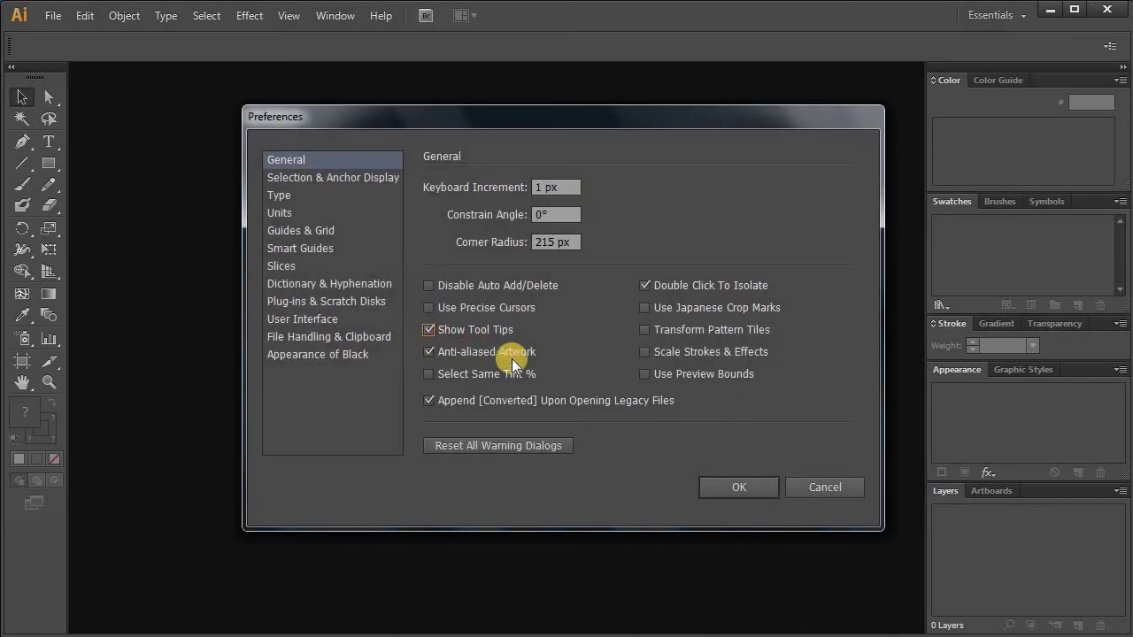
click(726, 486)
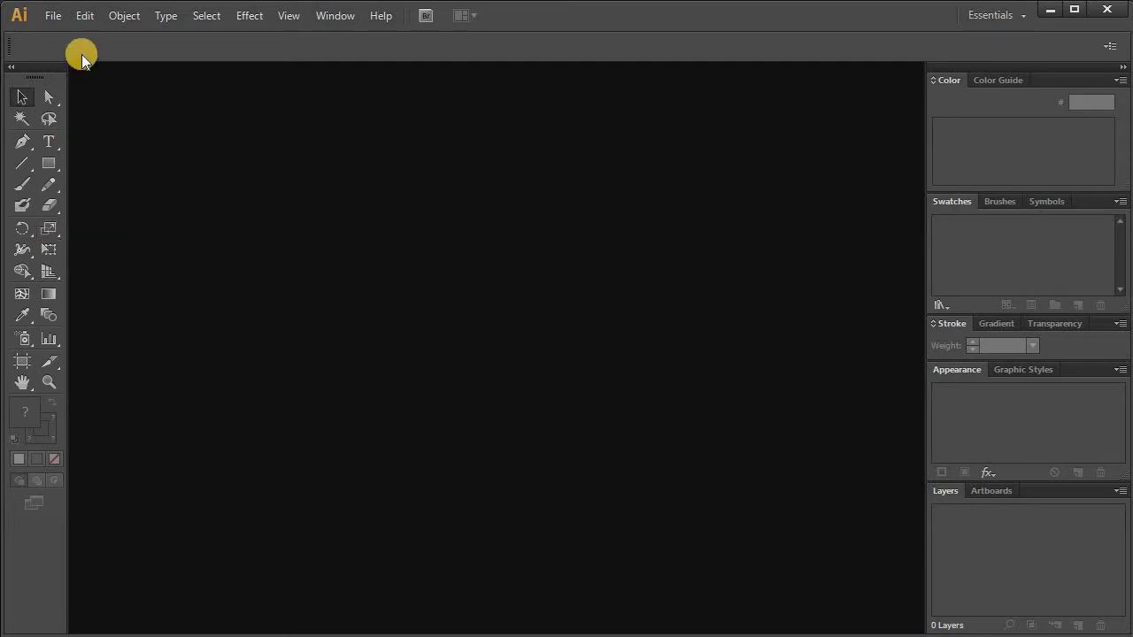
Step: Open the Type section of the preferences to examine its text increments and font preview options
click(85, 16)
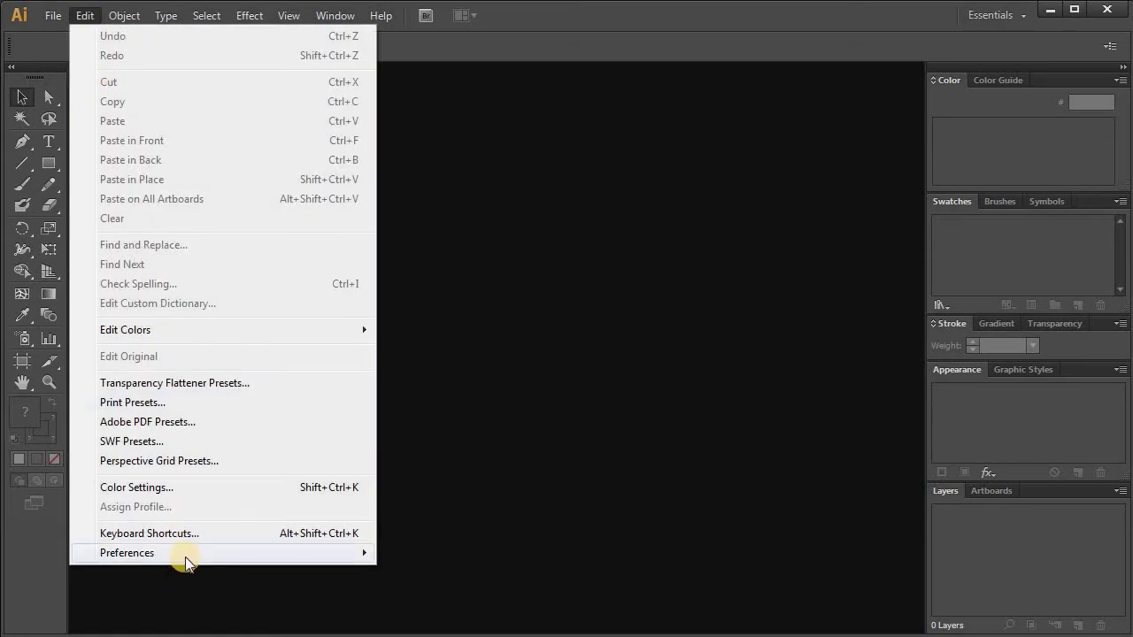
mouse_move(291, 552)
click(492, 337)
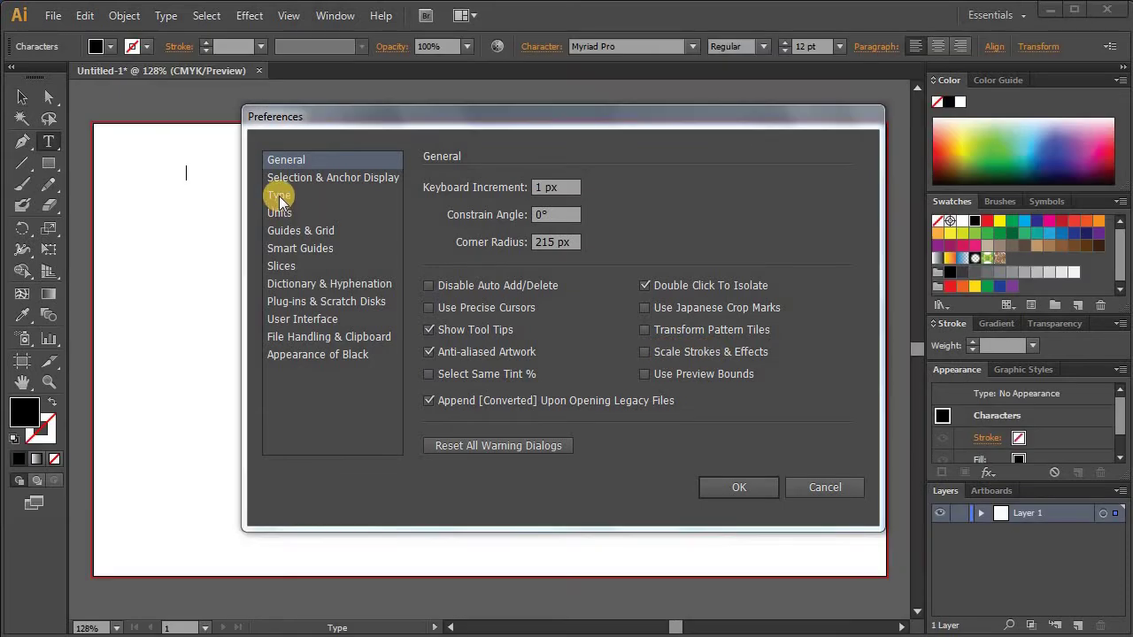
click(278, 196)
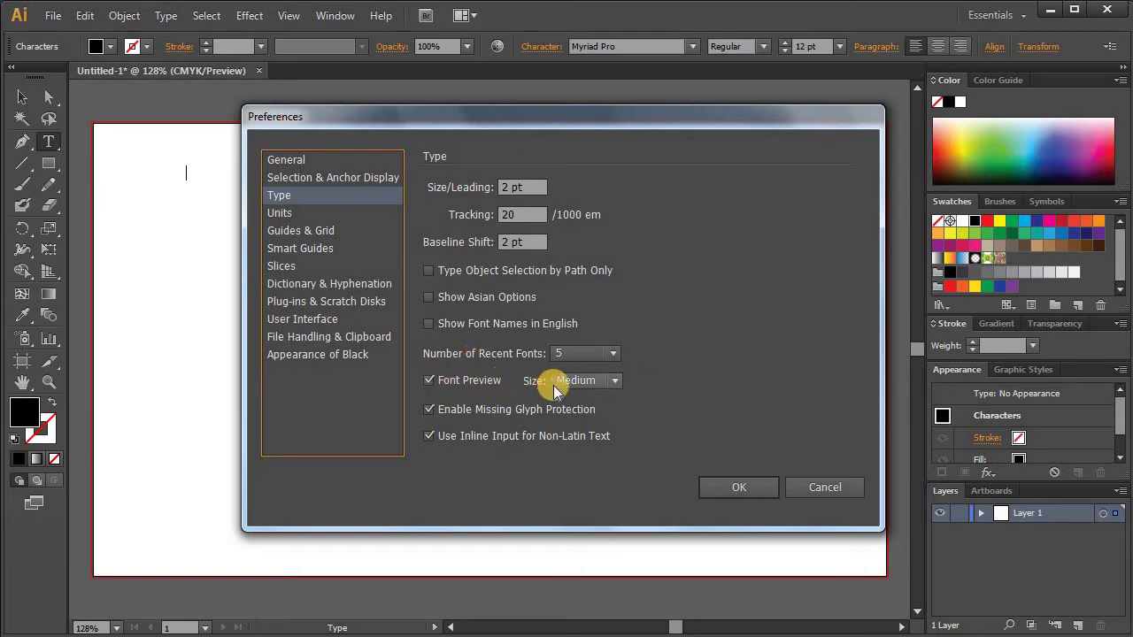
Step: Examine the available font preview sizes in the Type preferences, keeping the current choice
click(614, 383)
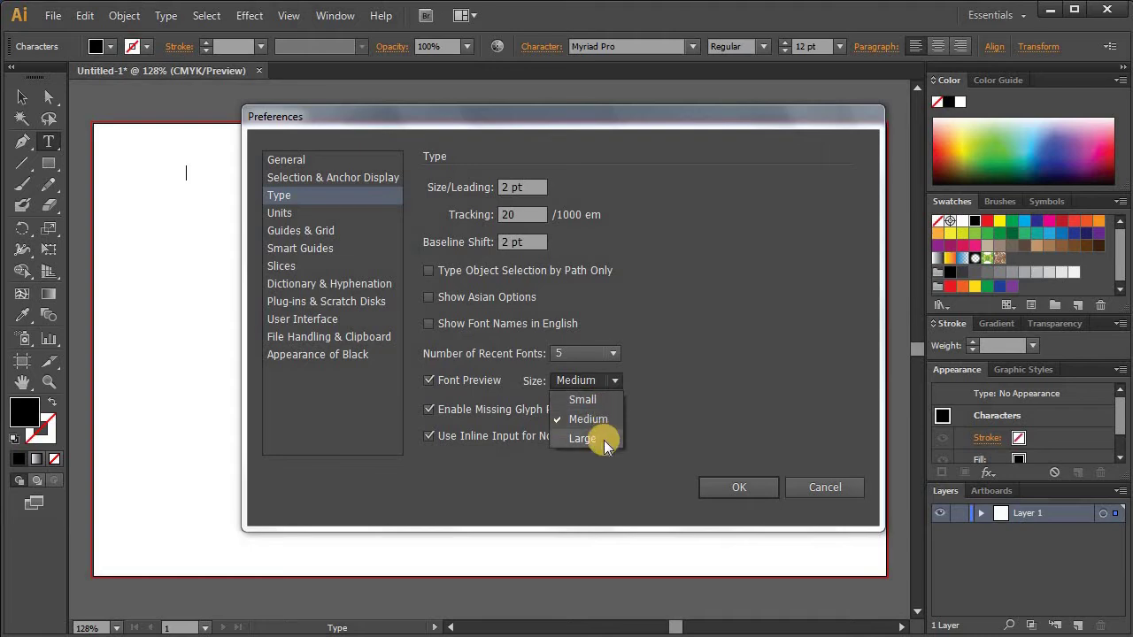
click(660, 401)
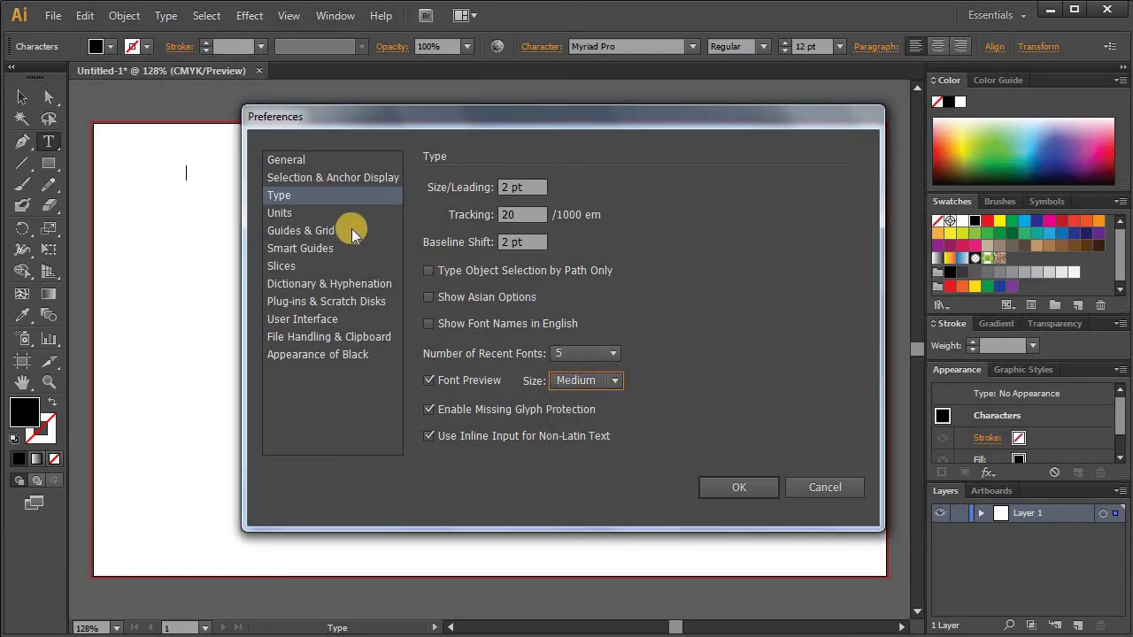
Step: Open the Units section of the preferences and examine the unit choices for General, Stroke and Type measurements
click(296, 215)
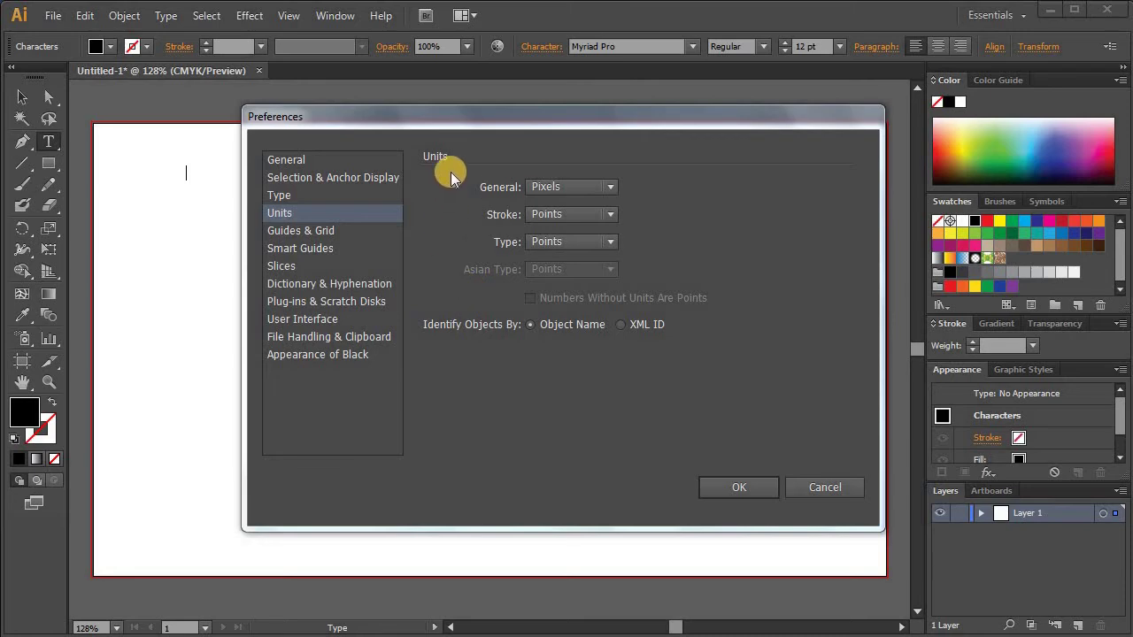
click(622, 189)
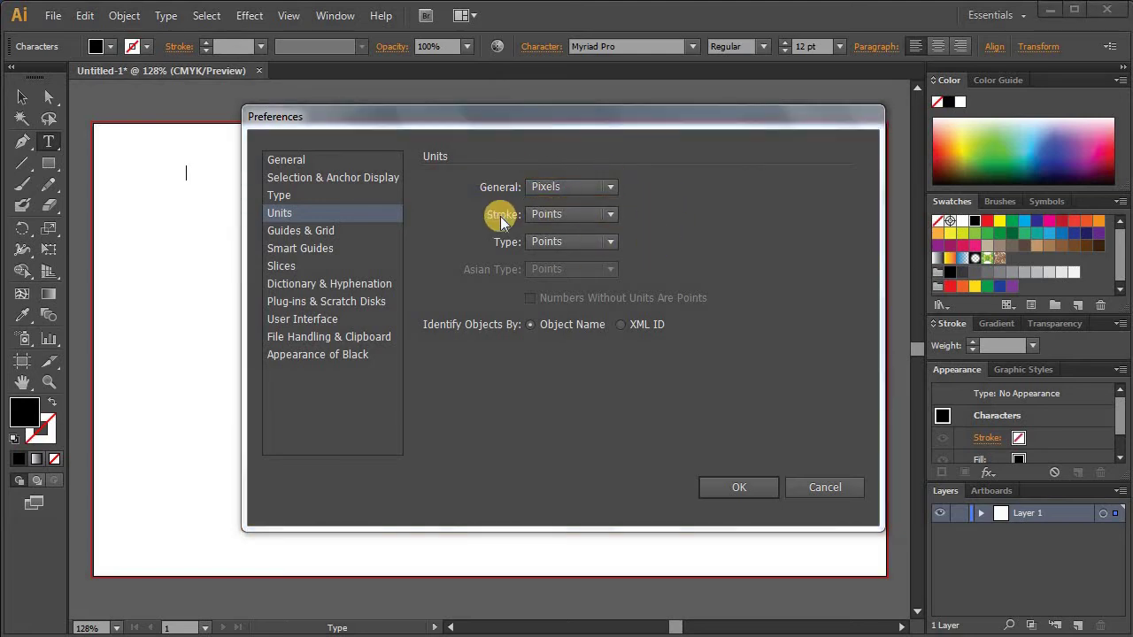
click(611, 216)
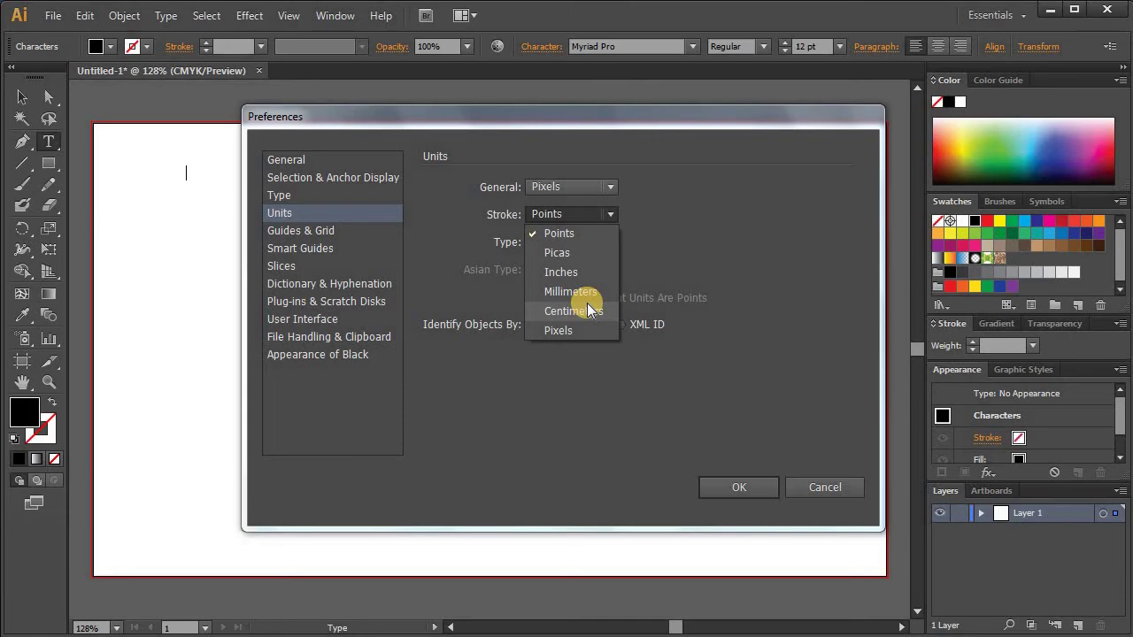
click(699, 244)
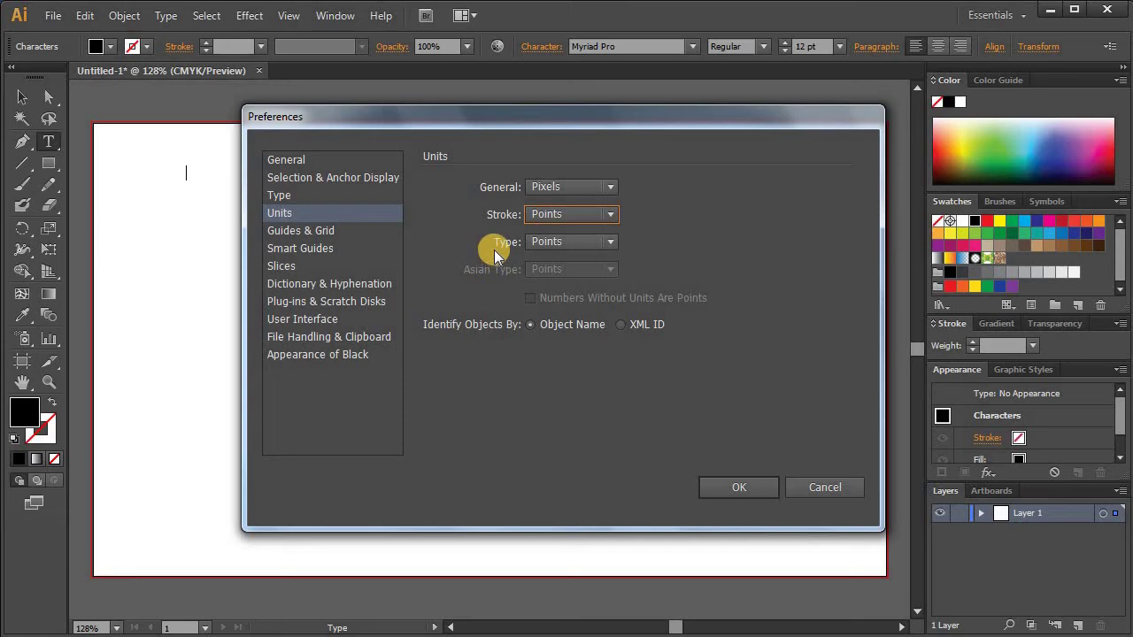
click(608, 248)
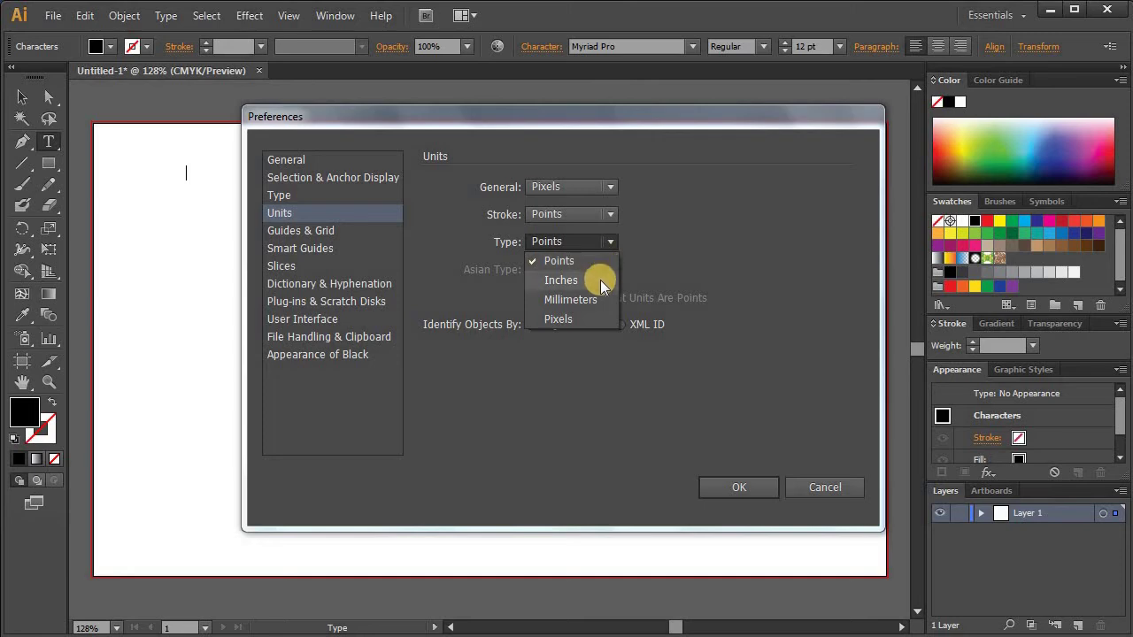
click(664, 247)
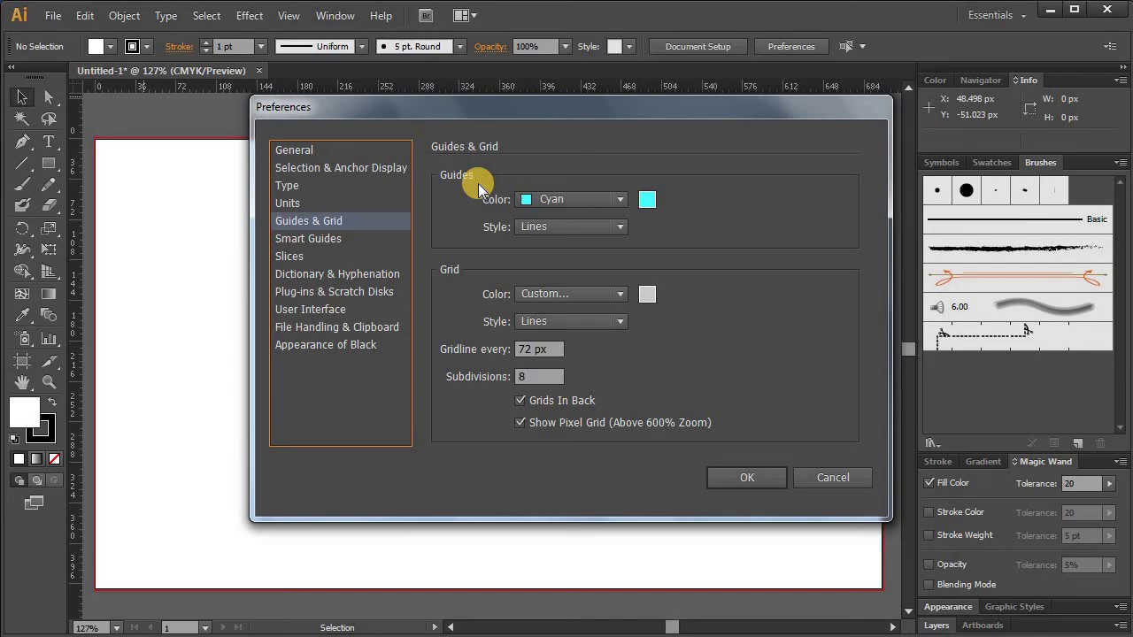
Step: Dismiss the preferences and place a horizontal guide about 100 px down and a vertical guide about 220 px across the artboard
click(836, 480)
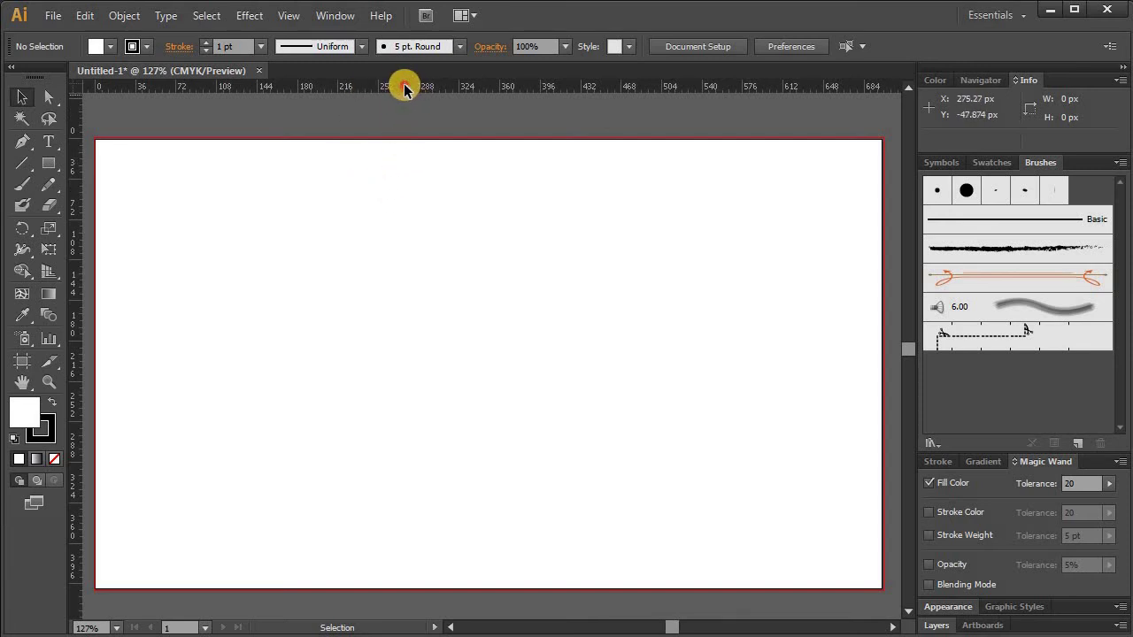
drag(401, 85, 411, 253)
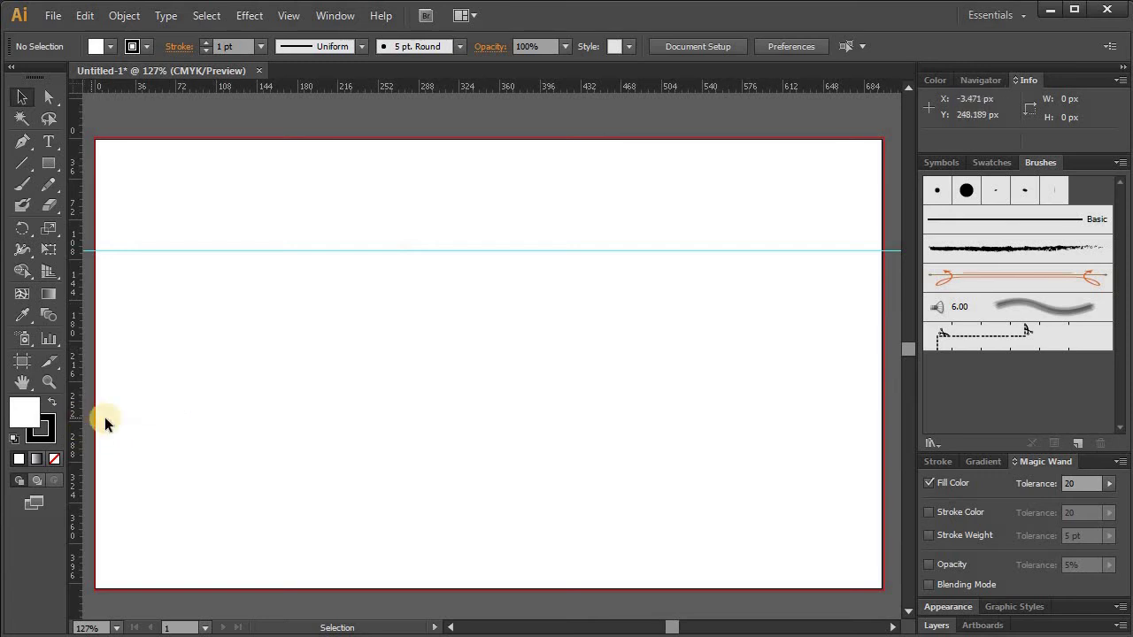
drag(76, 416, 341, 415)
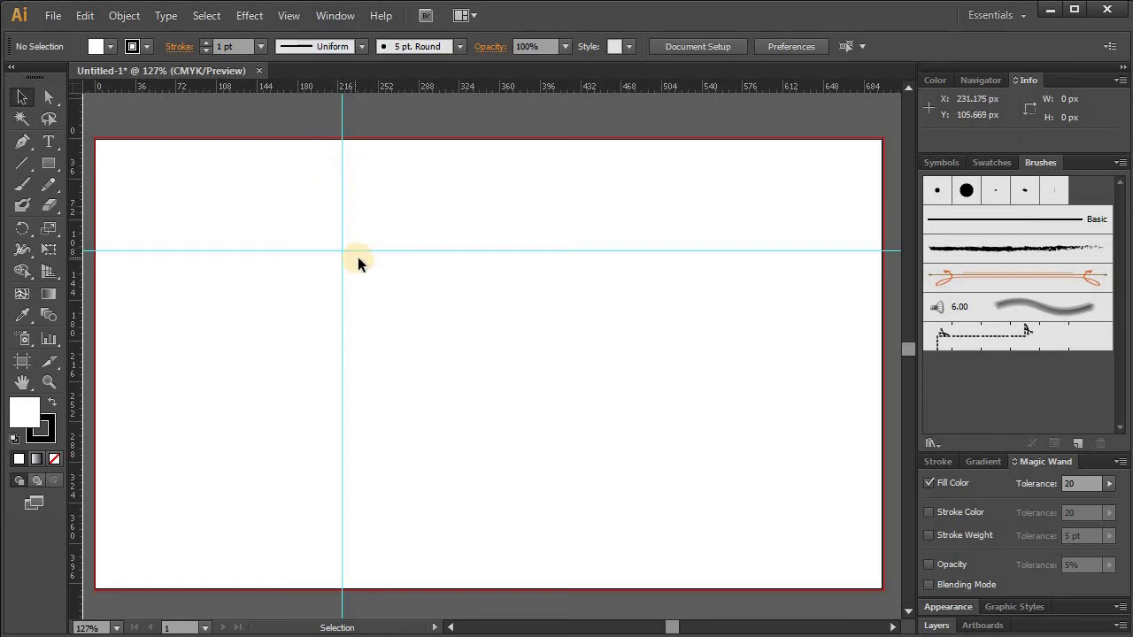
Step: Try a custom purple guide color (Red 148, Green 115, Blue 215) in the Guides & Grid preferences, then cancel the change
click(85, 15)
mouse_move(172, 553)
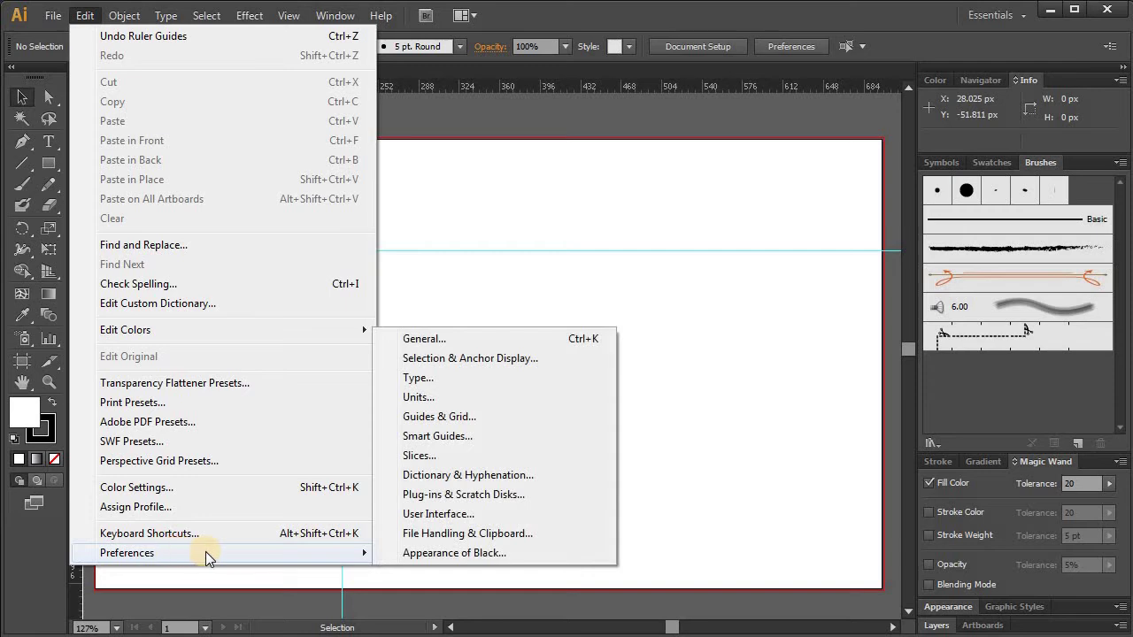
click(487, 332)
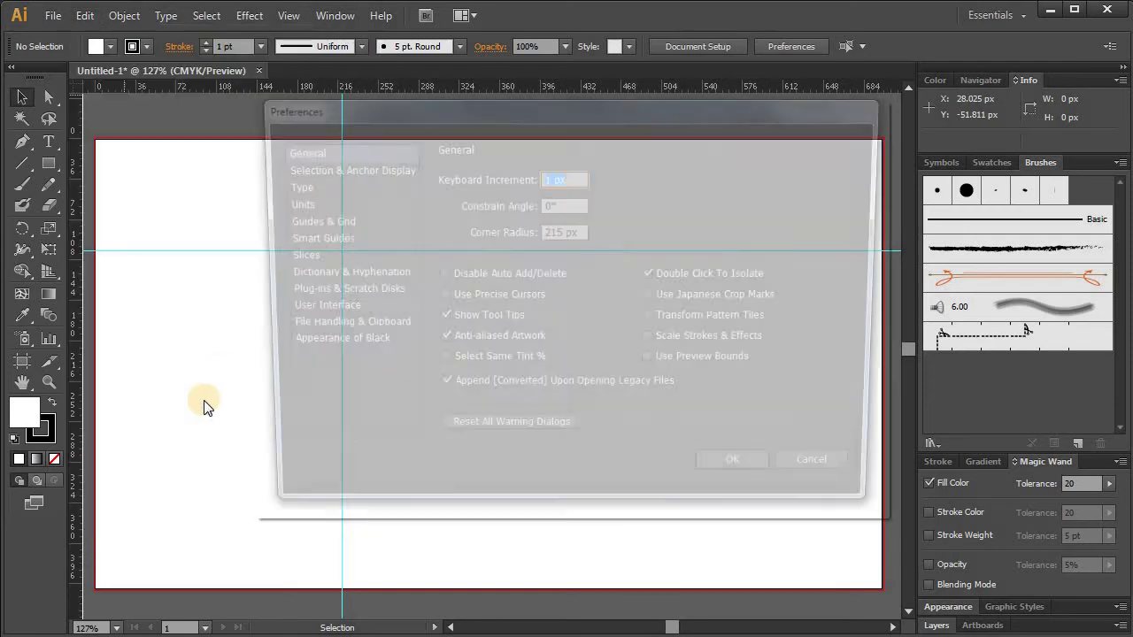
click(310, 223)
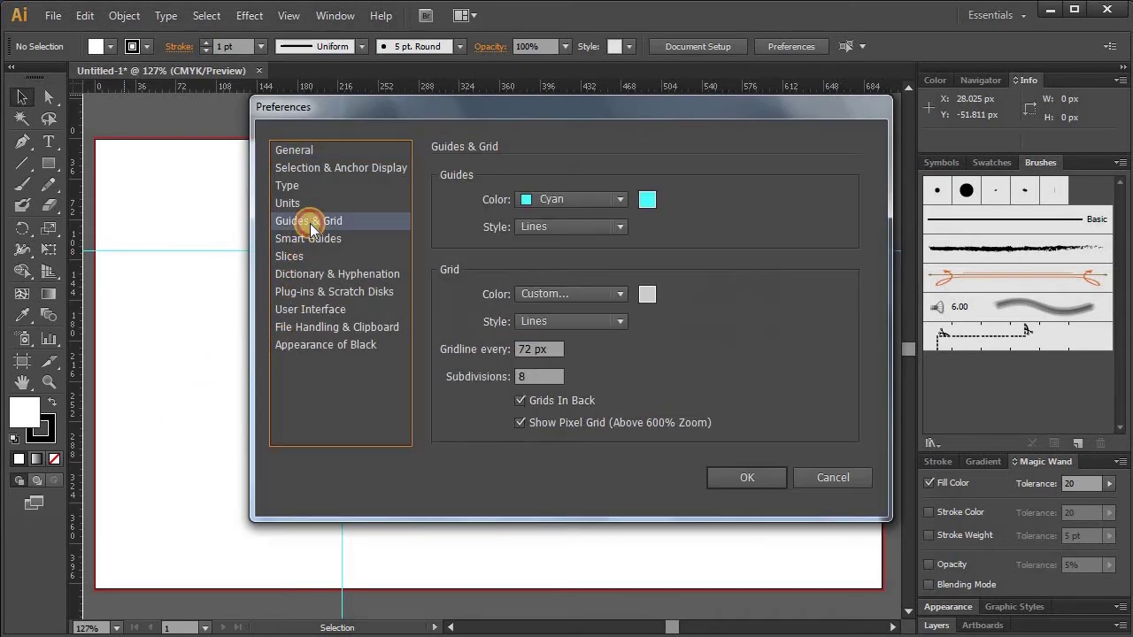
click(618, 198)
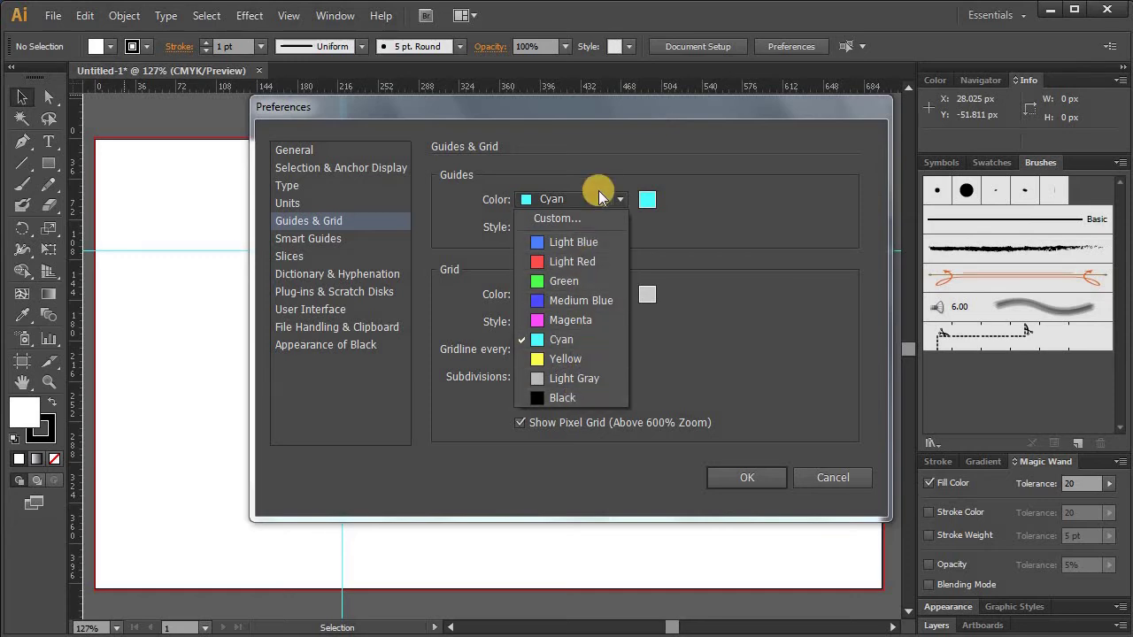
click(554, 219)
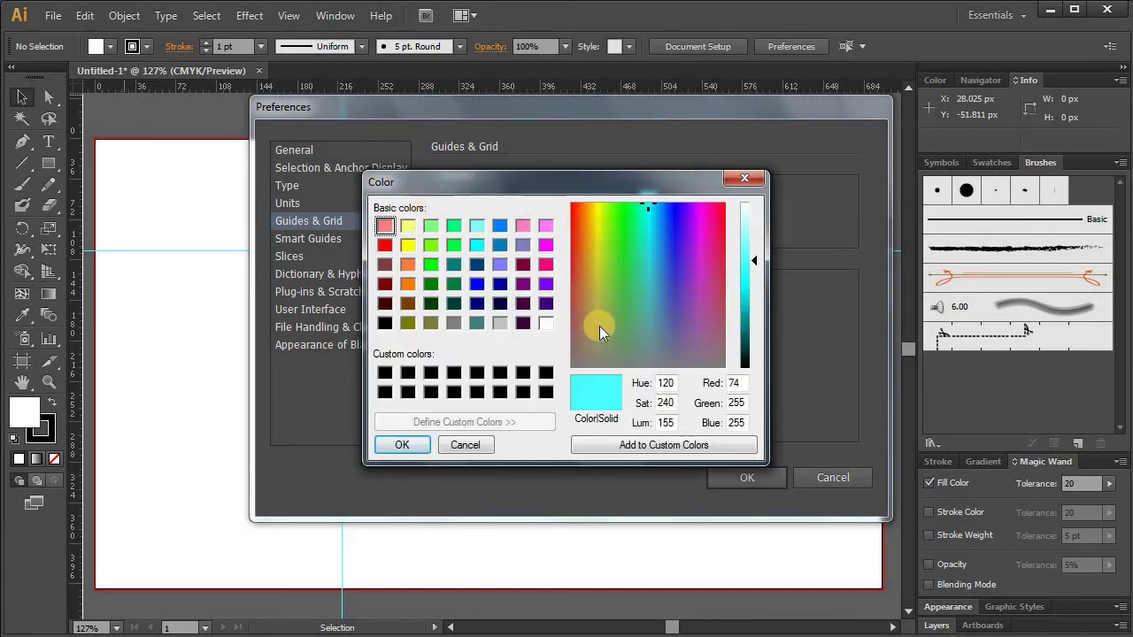
click(682, 277)
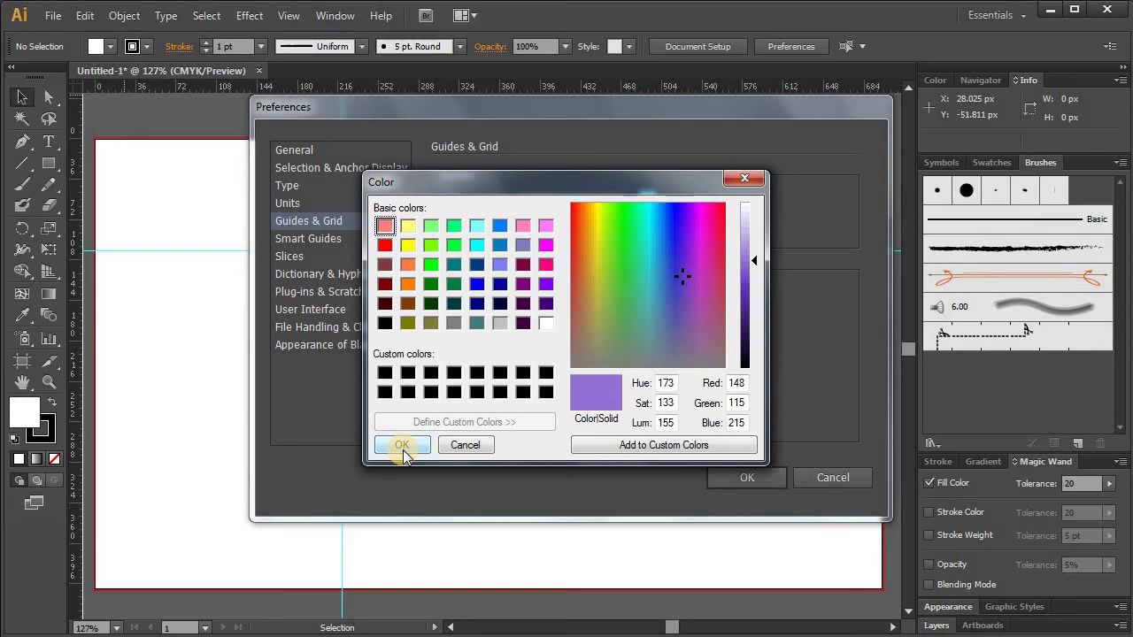
click(473, 450)
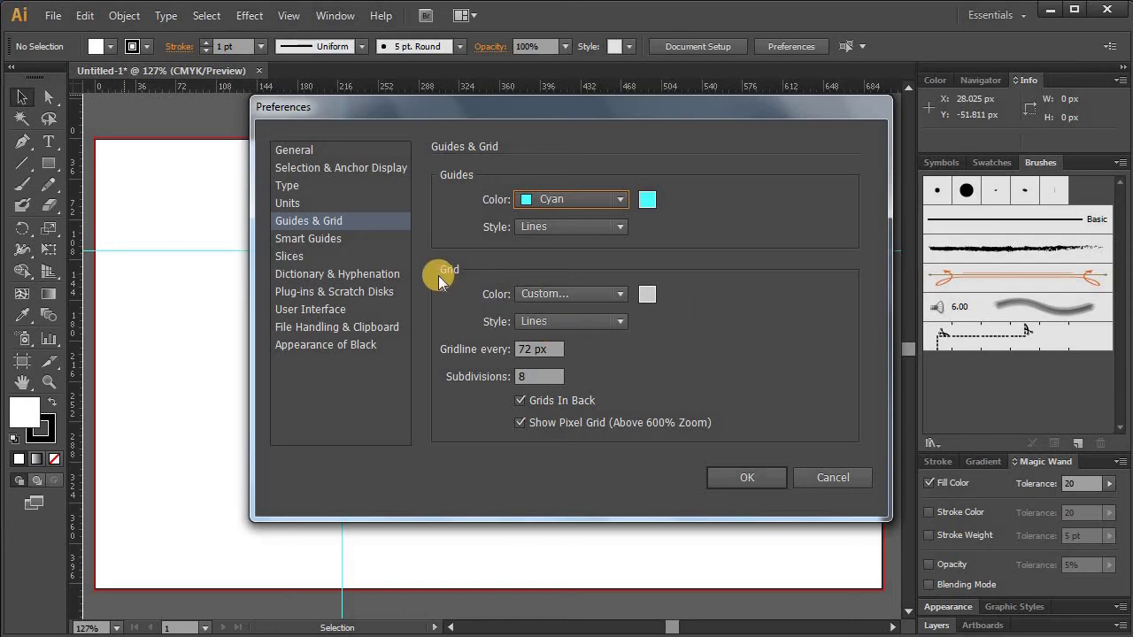
click(837, 478)
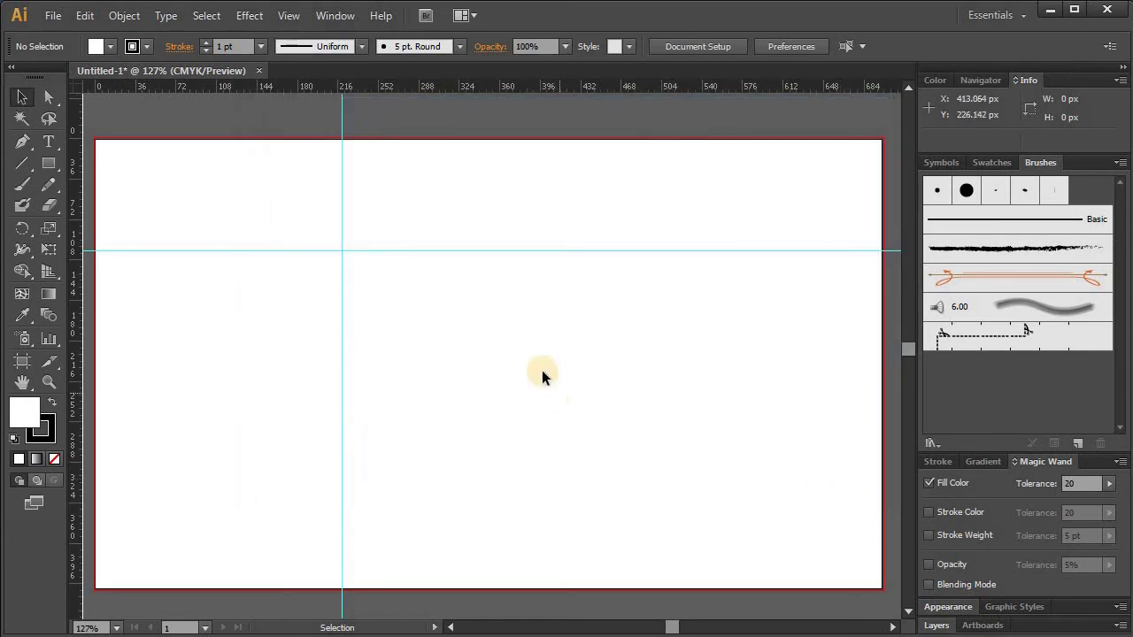
Step: Show the grid on the artboard
click(289, 16)
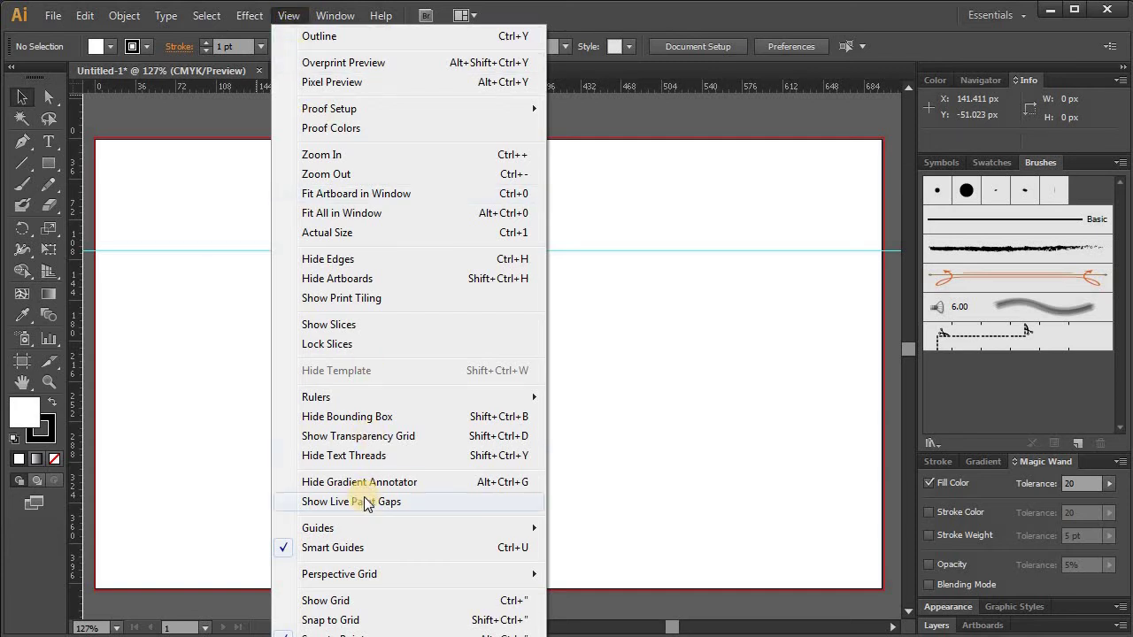
click(354, 603)
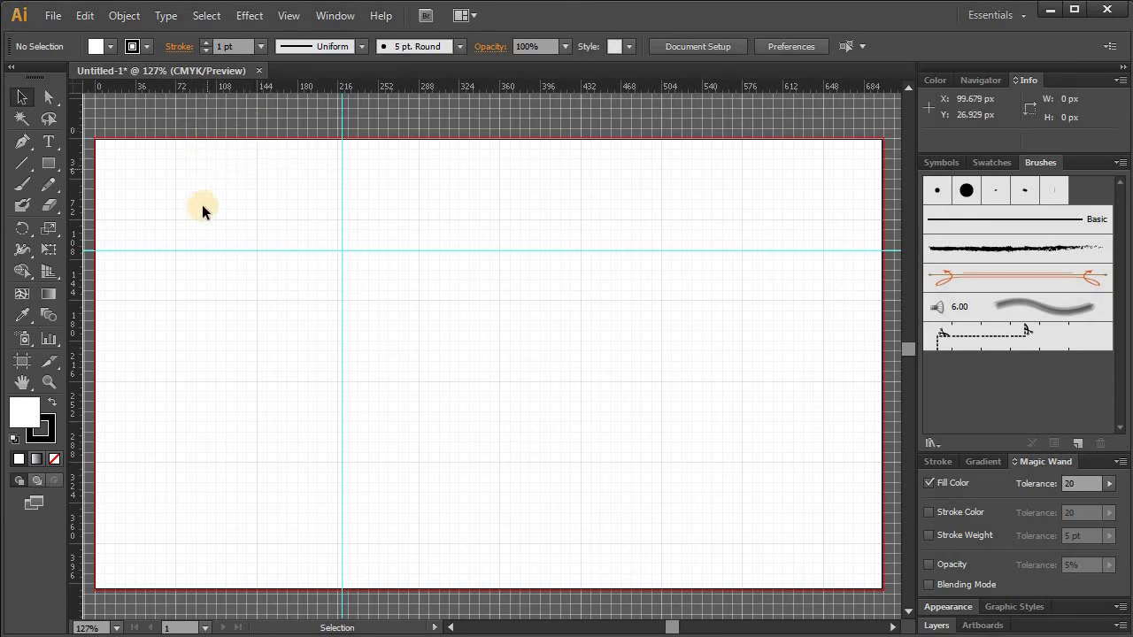
Step: Examine the grid style choices and subdivisions in the Guides & Grid preferences beside the artboard grid, keeping Lines and 8 subdivisions
click(85, 16)
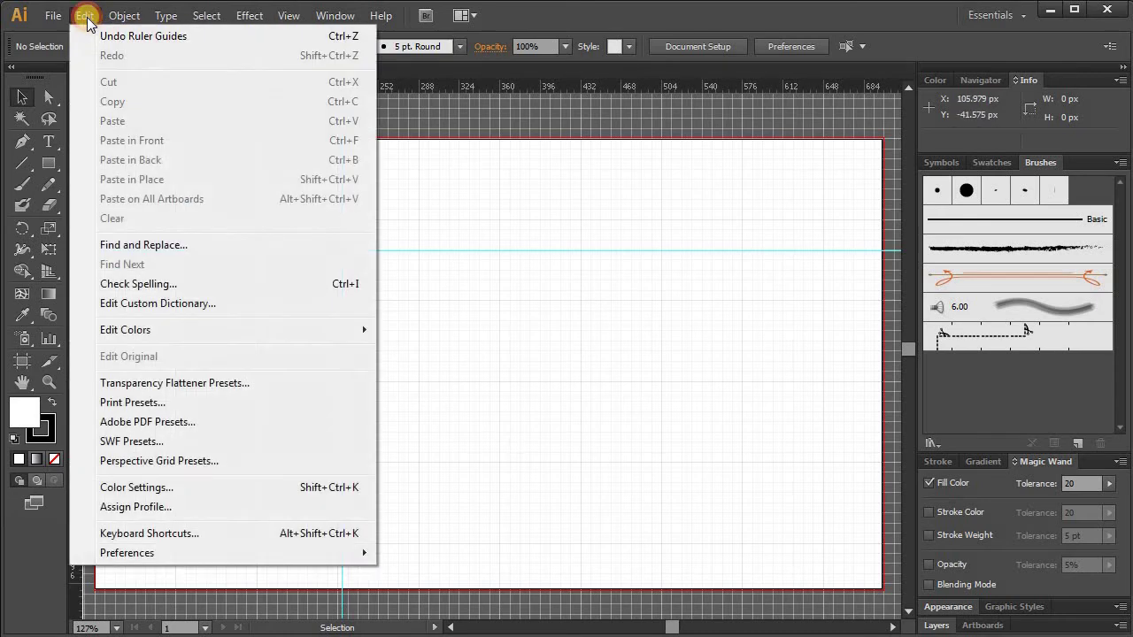
mouse_move(137, 554)
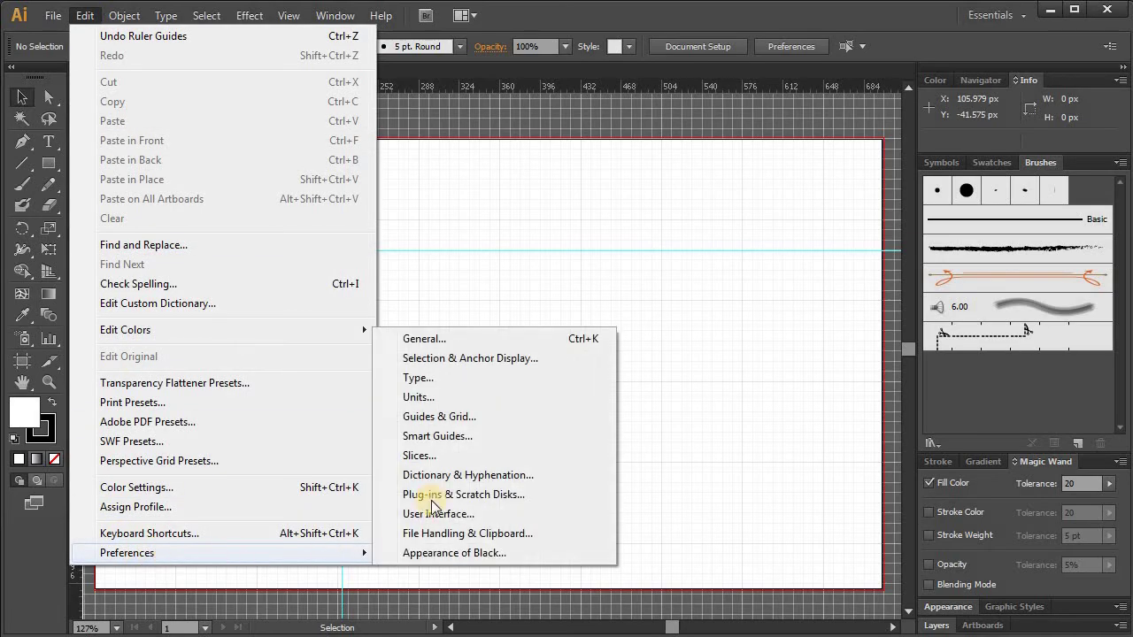
click(440, 339)
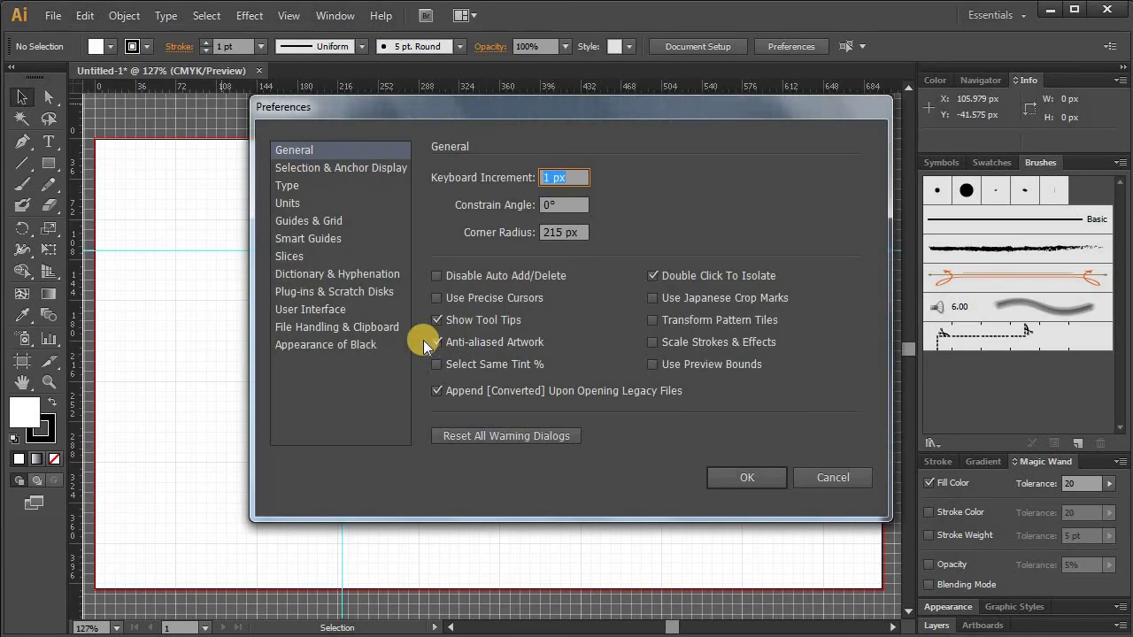
click(306, 221)
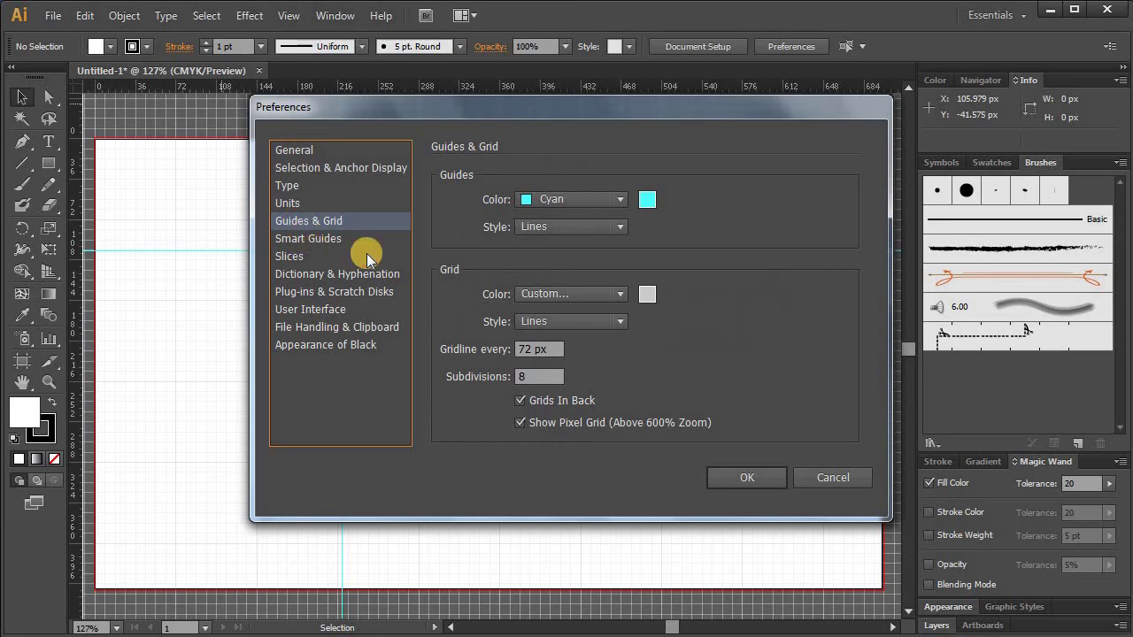
drag(718, 118, 896, 148)
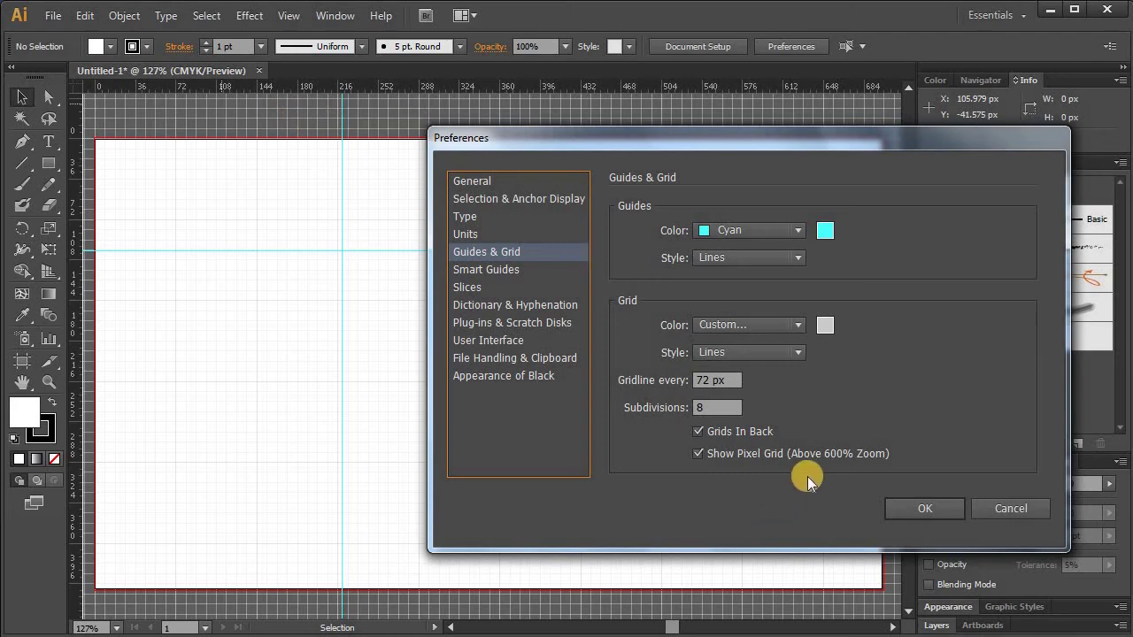
click(752, 352)
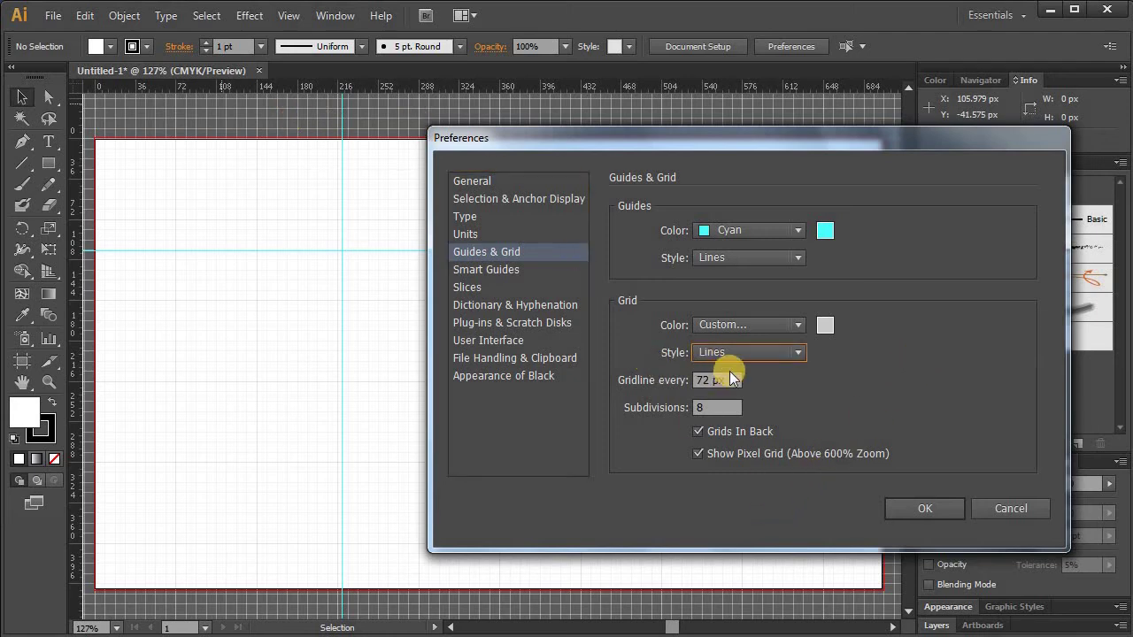
click(796, 355)
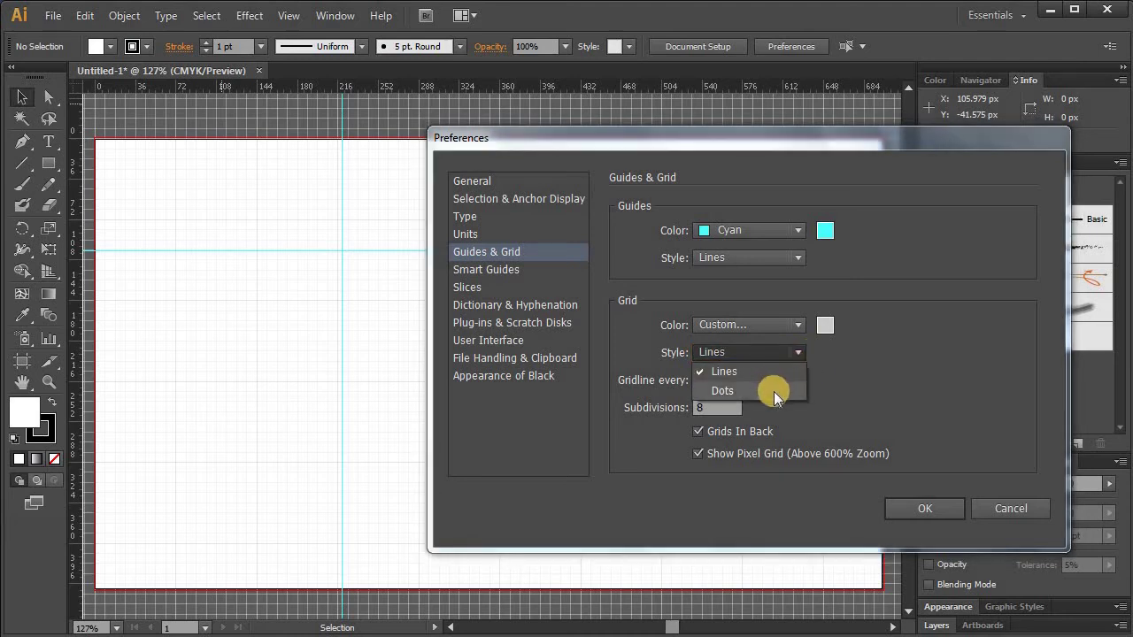
click(861, 391)
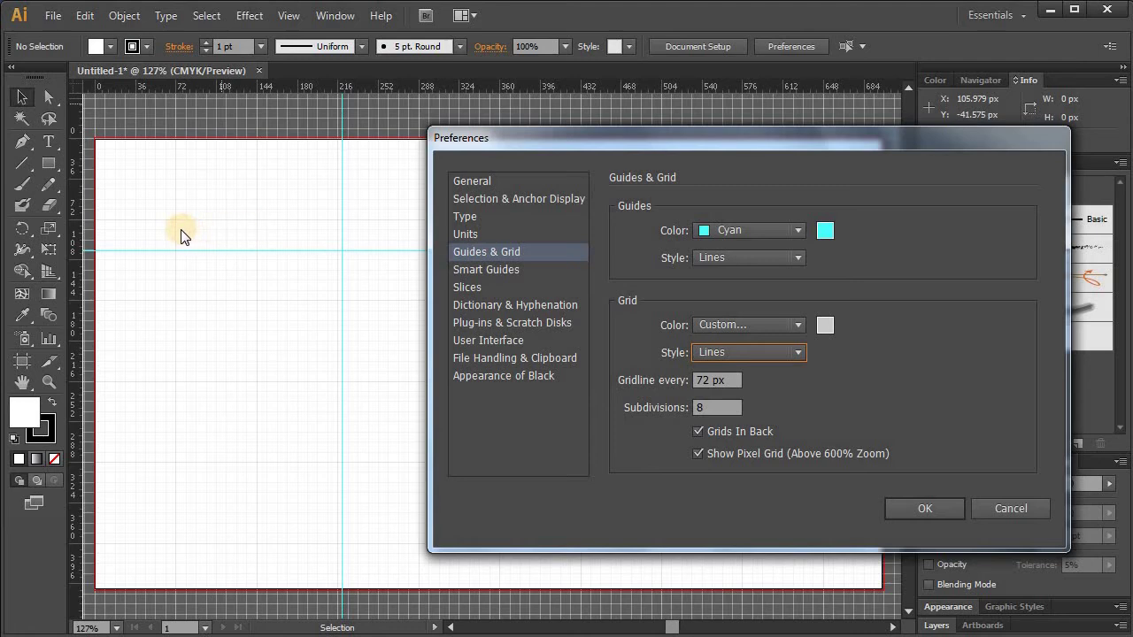
drag(711, 409, 696, 408)
text(8)
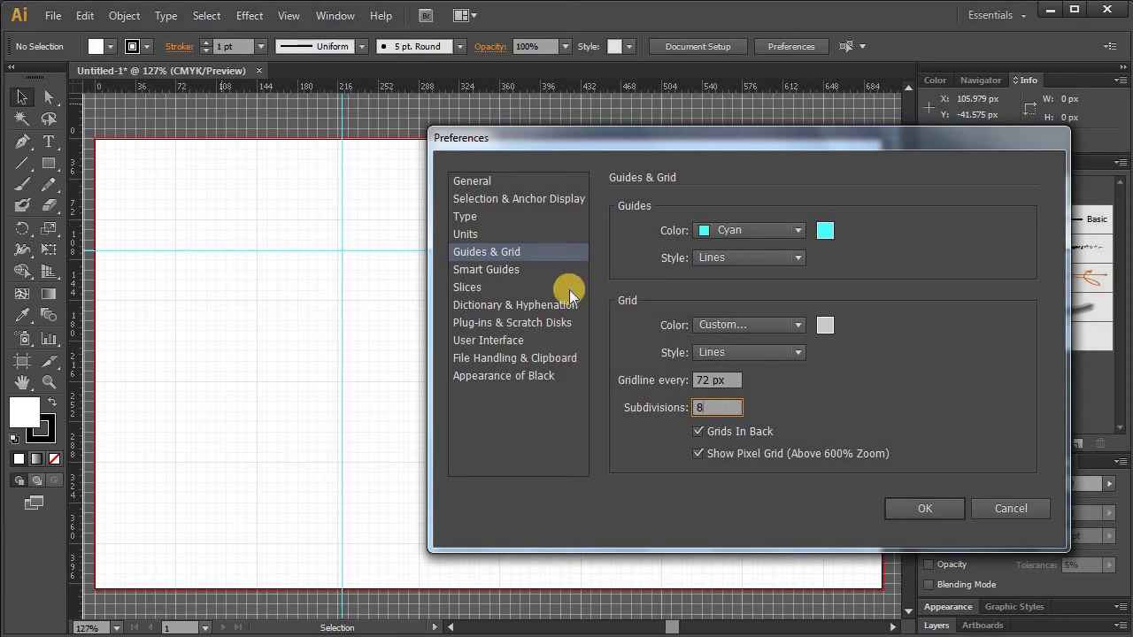
Step: Examine the color choices and display options in the Smart Guides preferences, then dismiss the dialog without changes
click(509, 278)
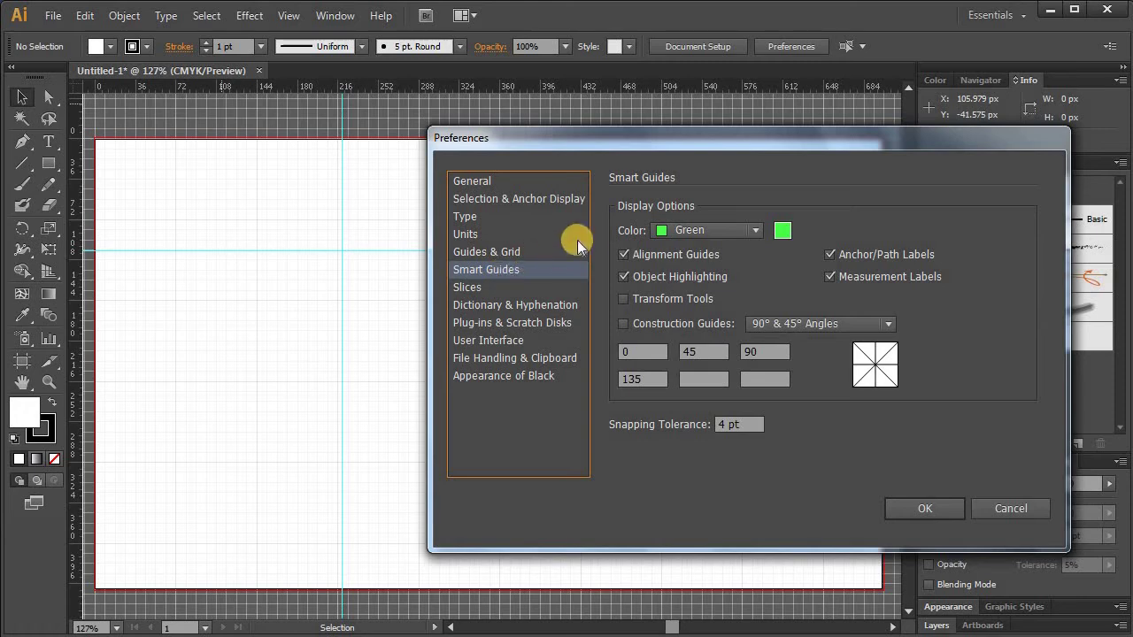
click(747, 231)
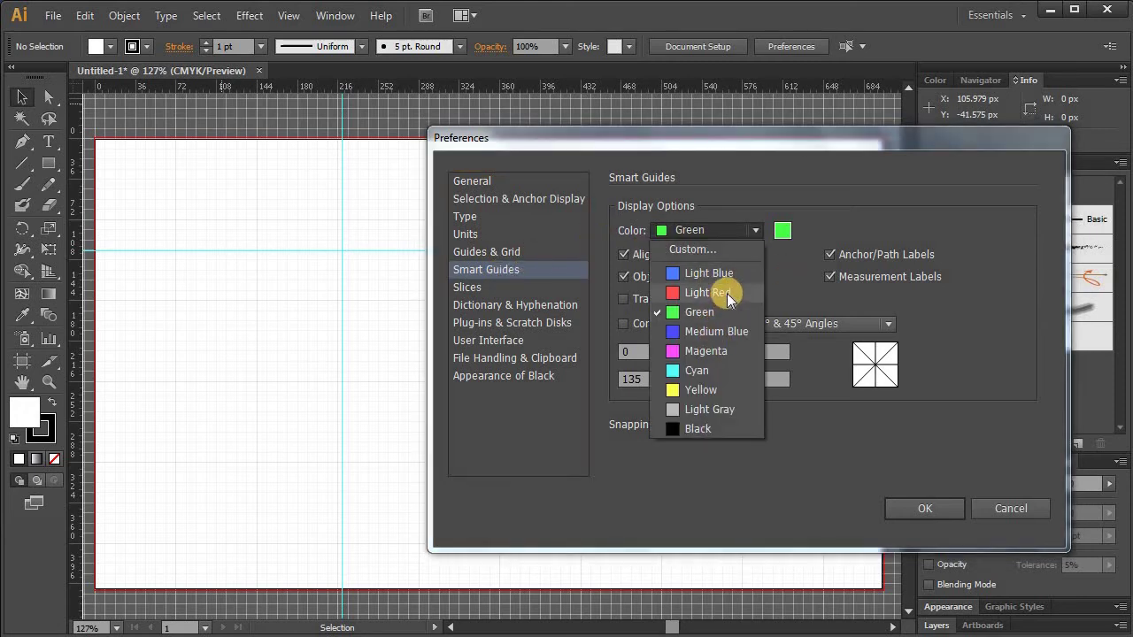
click(777, 292)
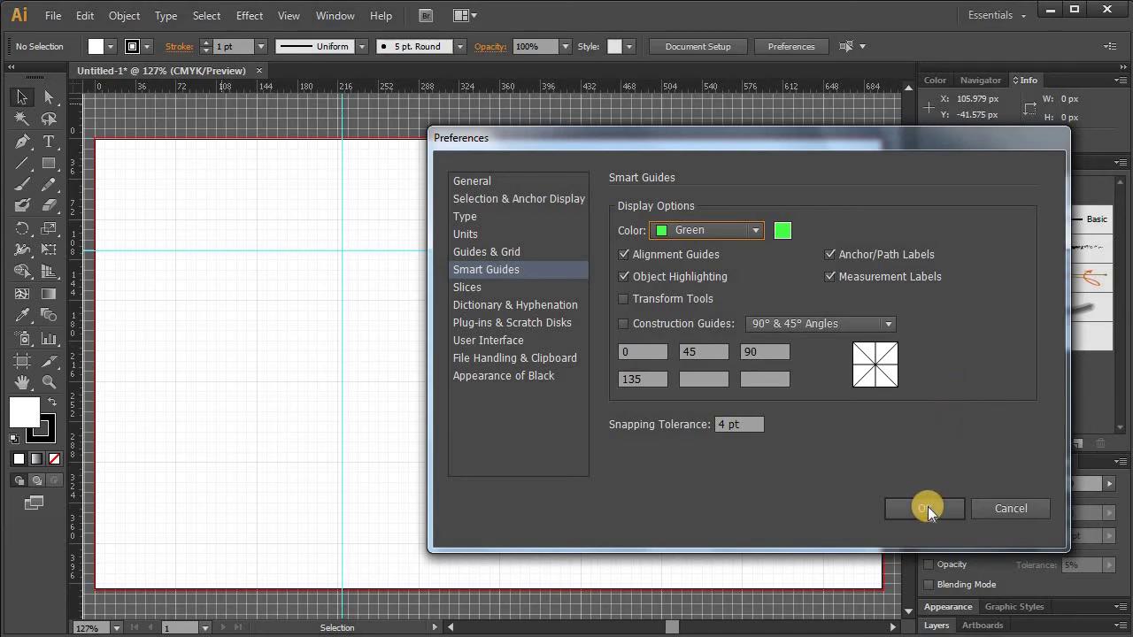
click(1014, 512)
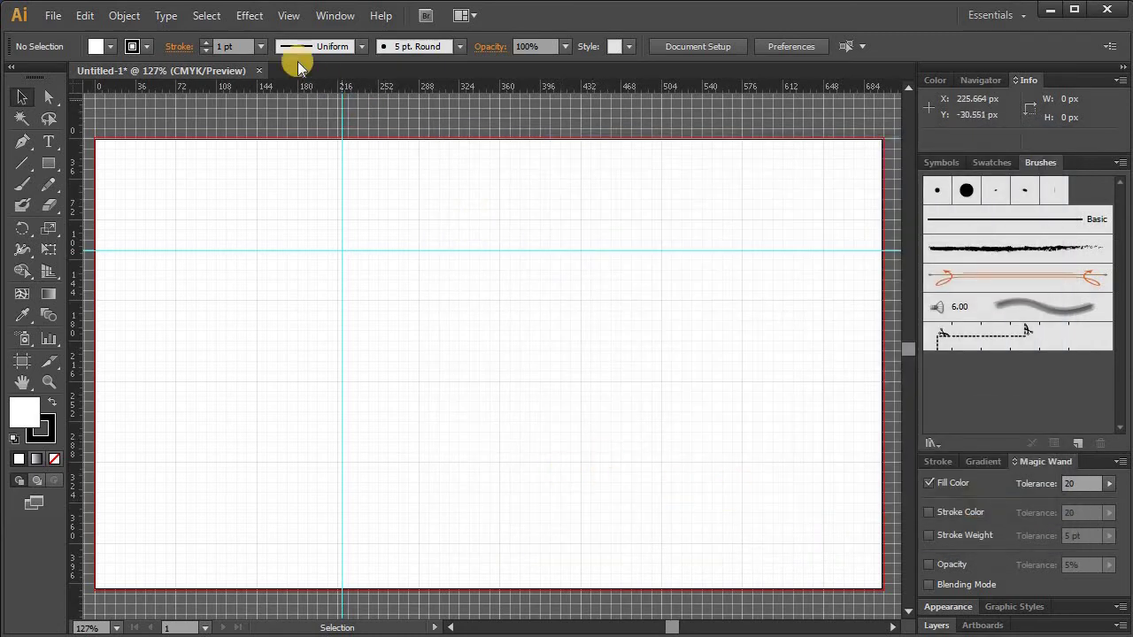
Step: Hide the grid and draw three separate rectangles on the artboard, making the lower-left one about 113 by 82 px
click(288, 15)
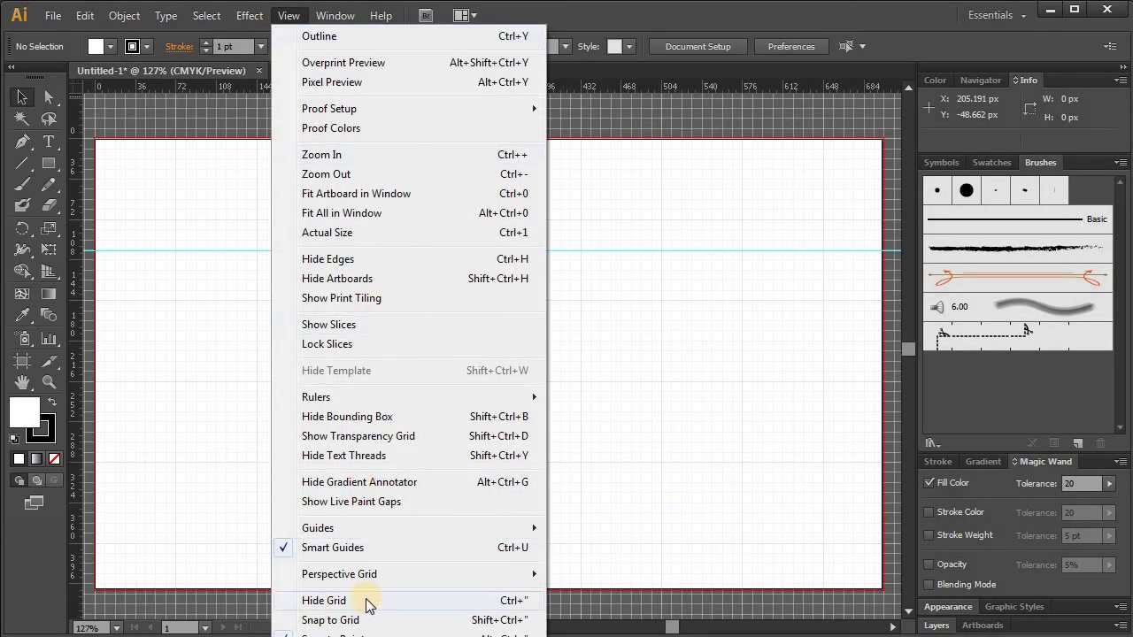
click(367, 602)
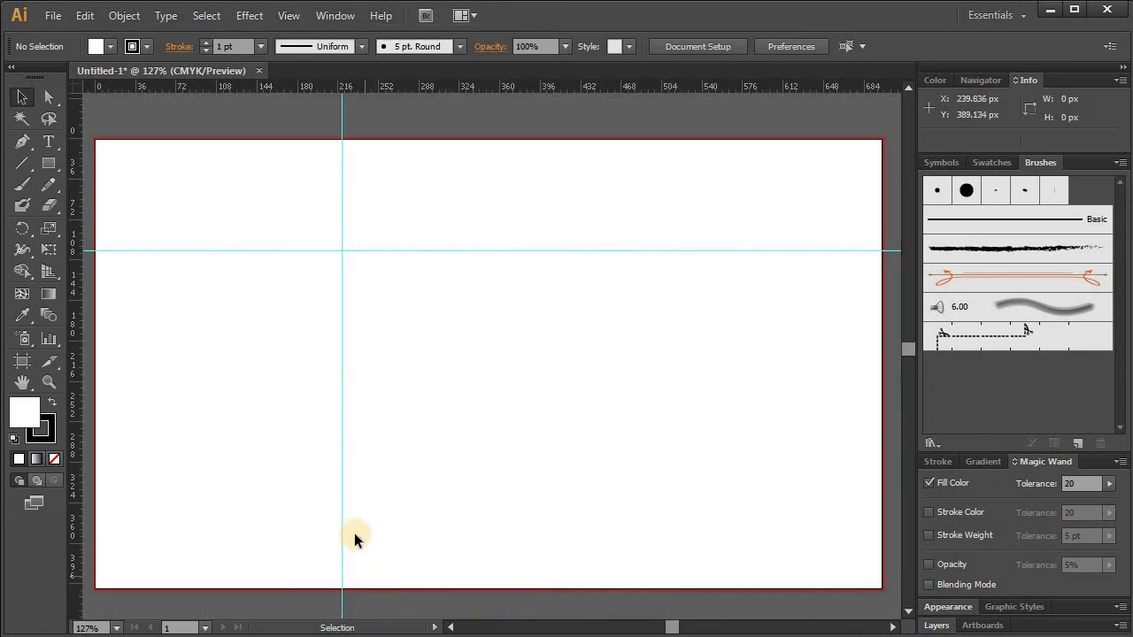
click(49, 162)
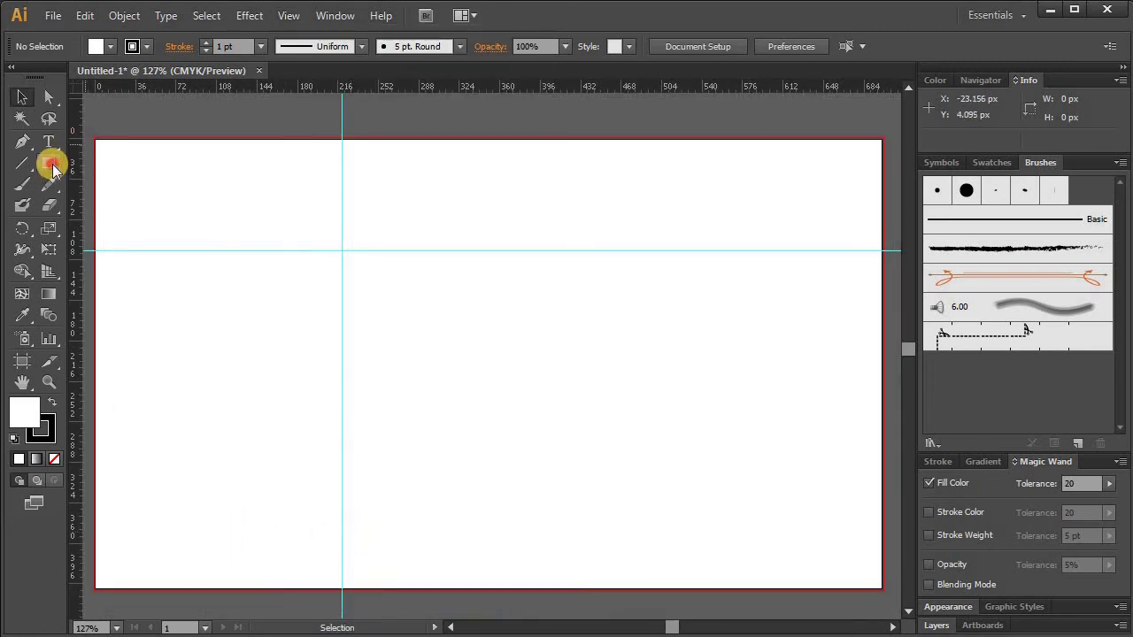
drag(457, 199, 592, 300)
drag(342, 372, 469, 462)
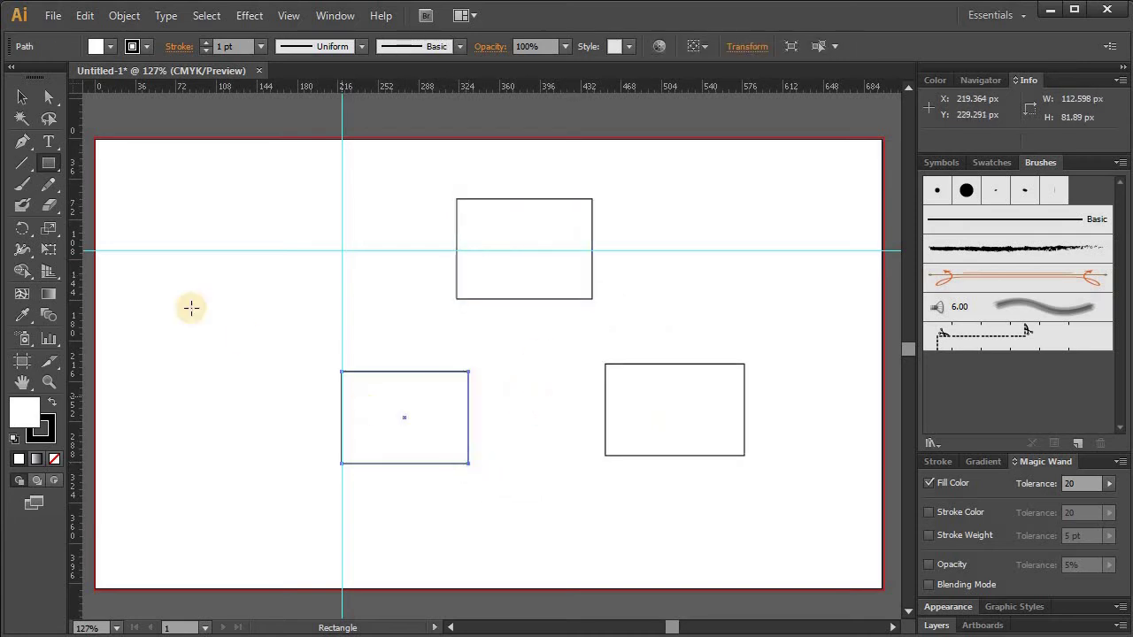
Step: Move the lower-left rectangle between the other two, to about X 276 px, Y 180 px, using the smart guides as reference
click(23, 96)
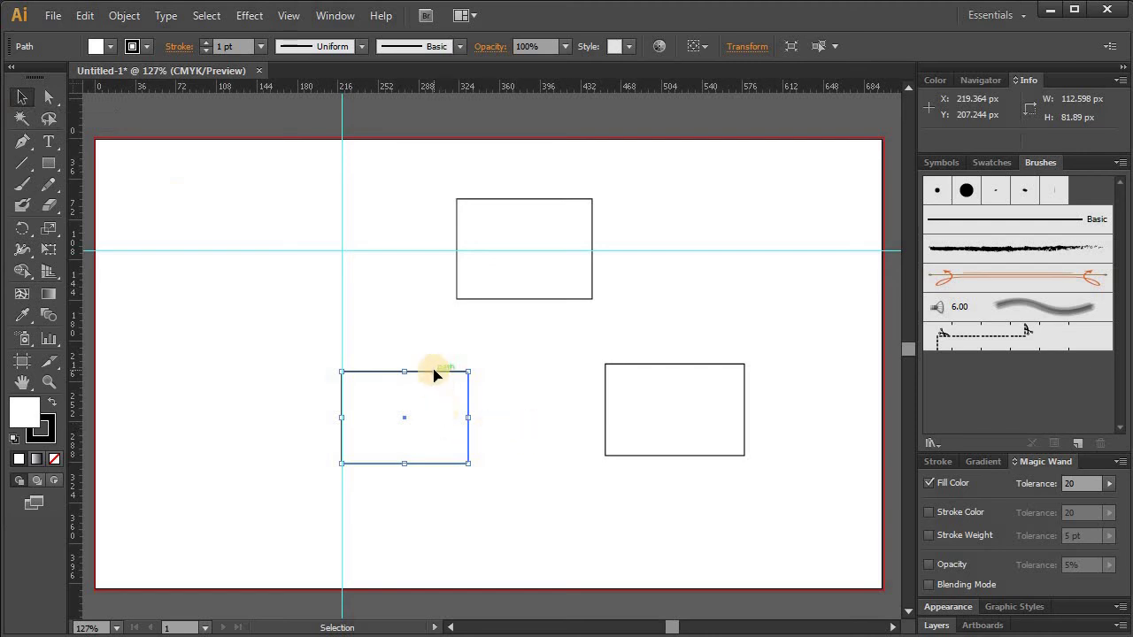
drag(434, 369, 519, 363)
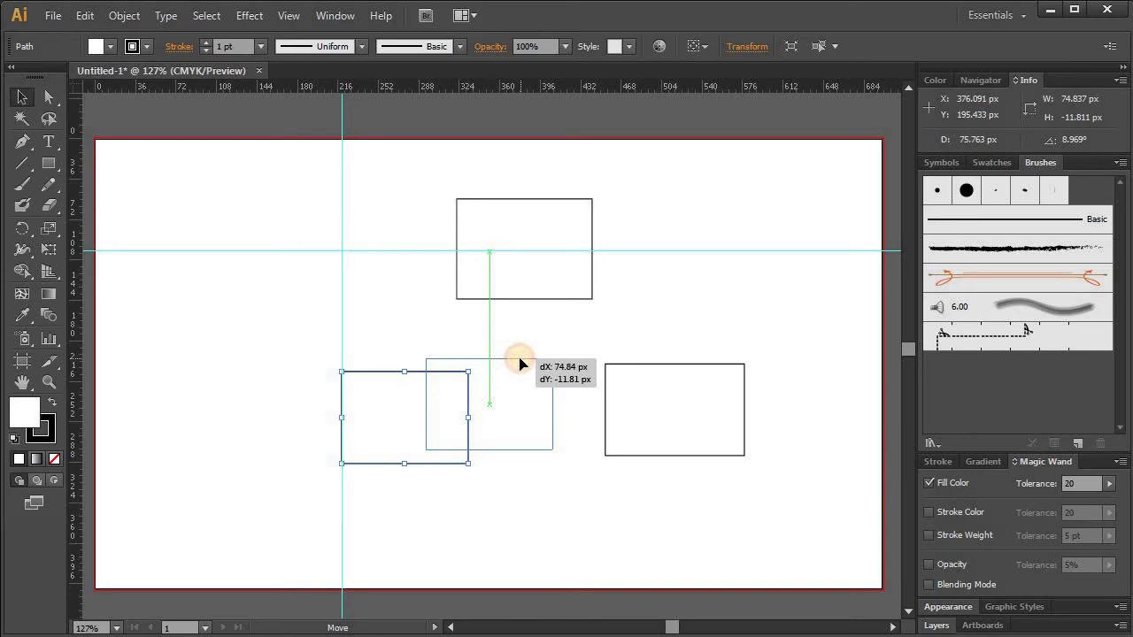
drag(520, 363, 494, 348)
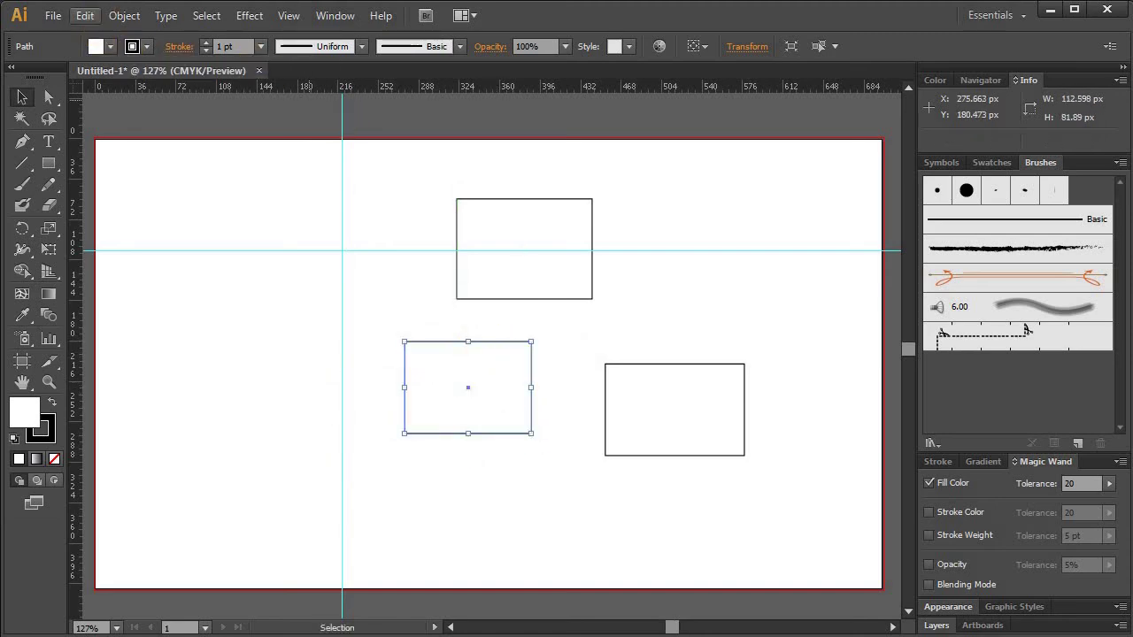
Step: Review the Smart Guides preferences, including display options, construction guide angles and snapping tolerance, then dismiss them without changes
click(85, 17)
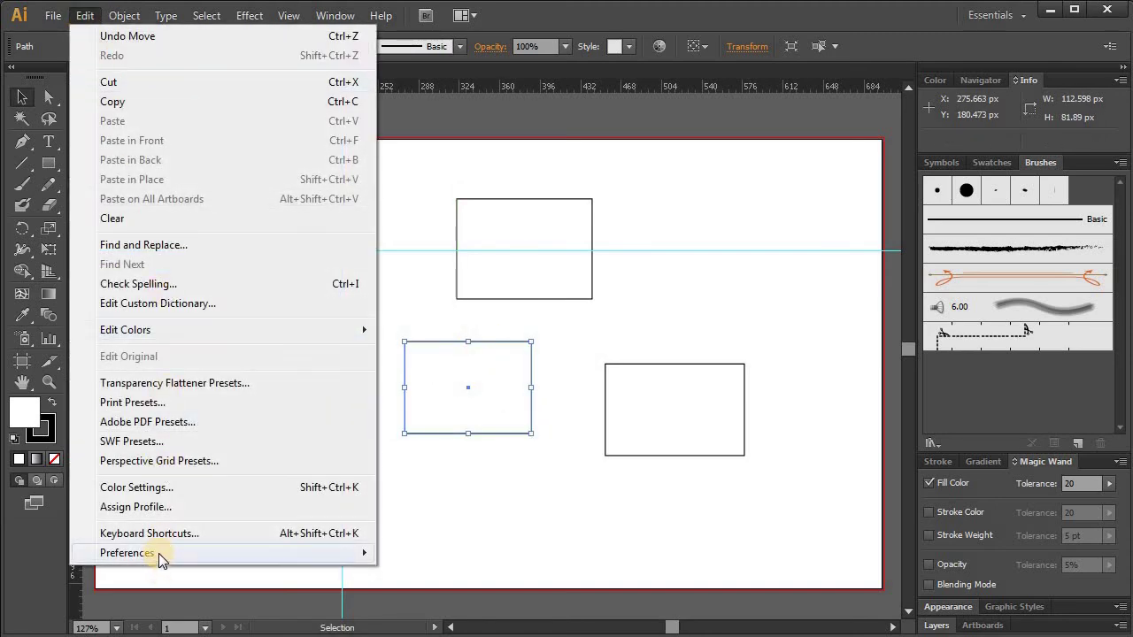
mouse_move(271, 560)
click(505, 338)
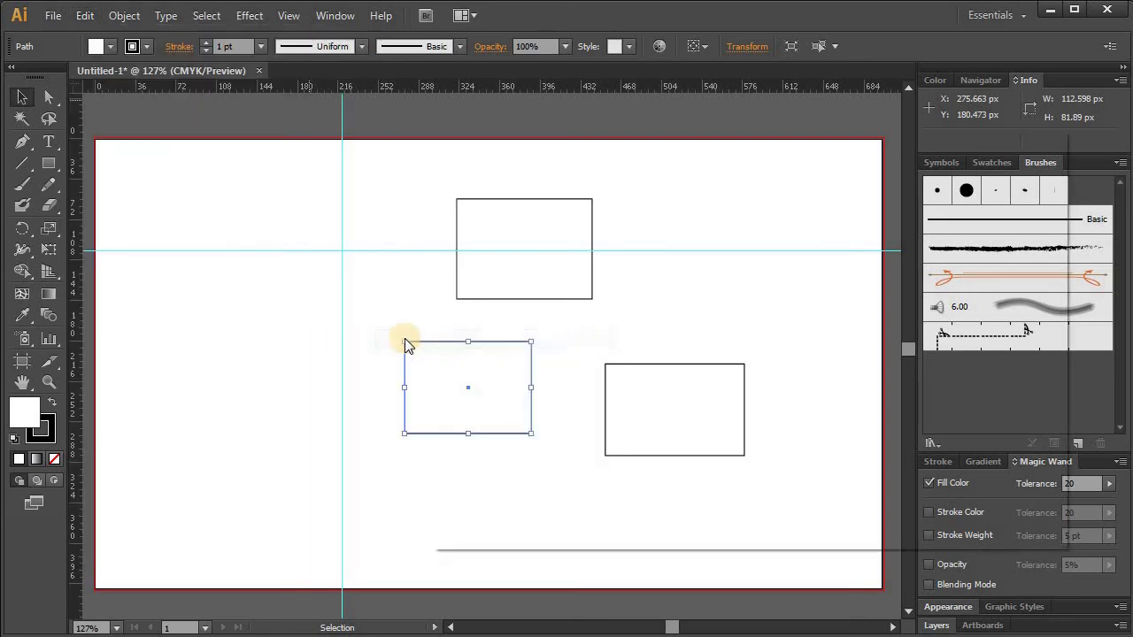
click(482, 269)
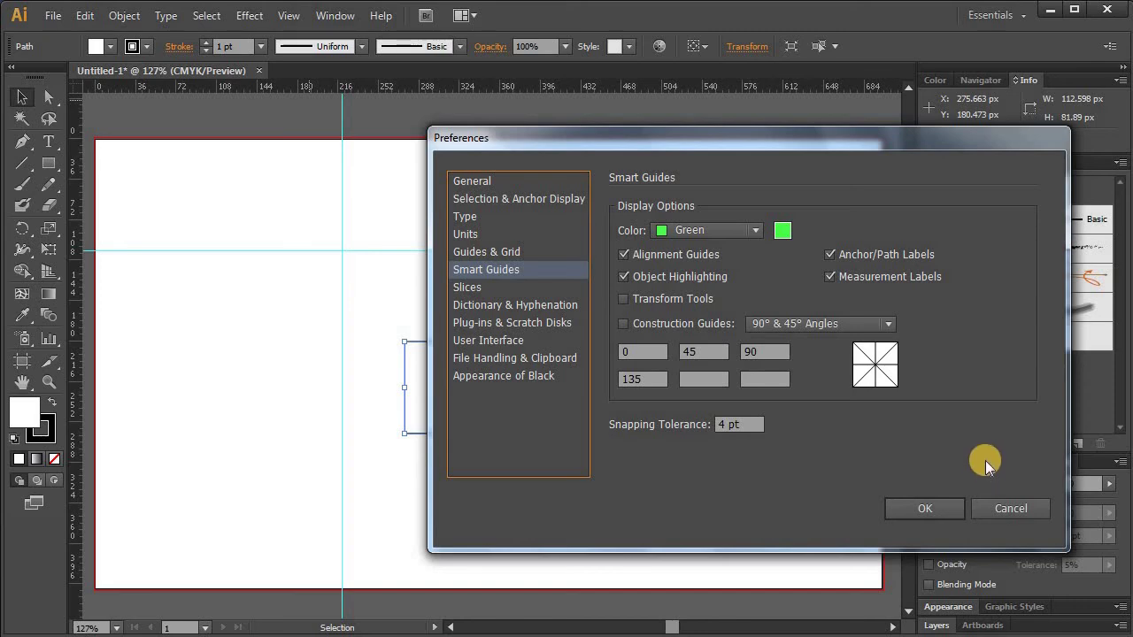
click(990, 505)
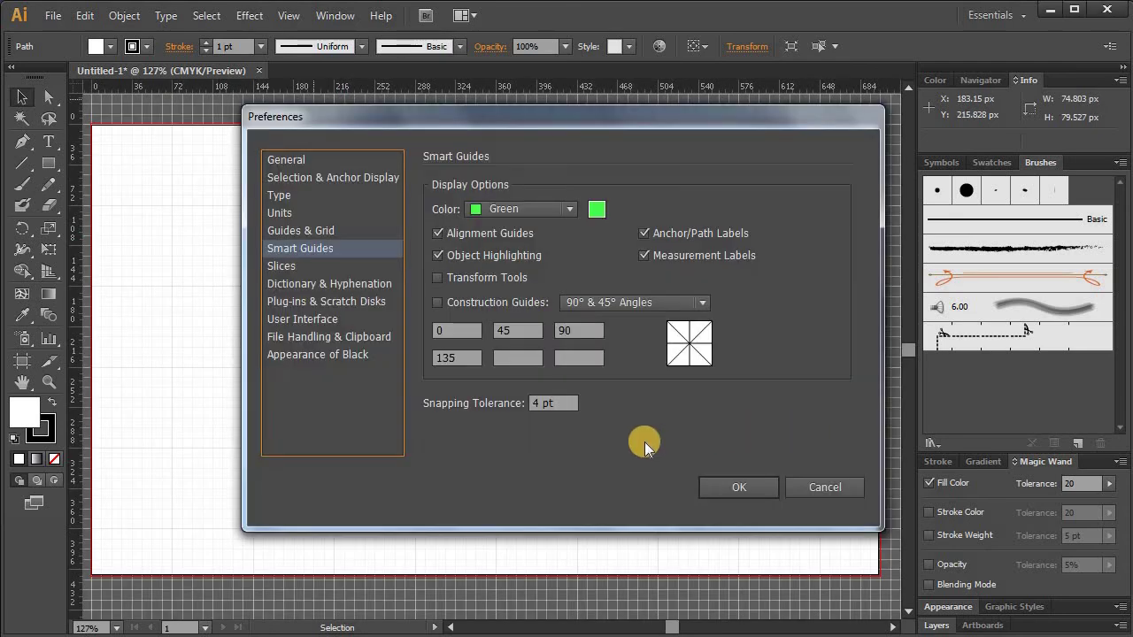
Step: Try the Dark, Medium Light and Light brightness presets in the User Interface preferences, then a custom brightness of 12%
click(302, 319)
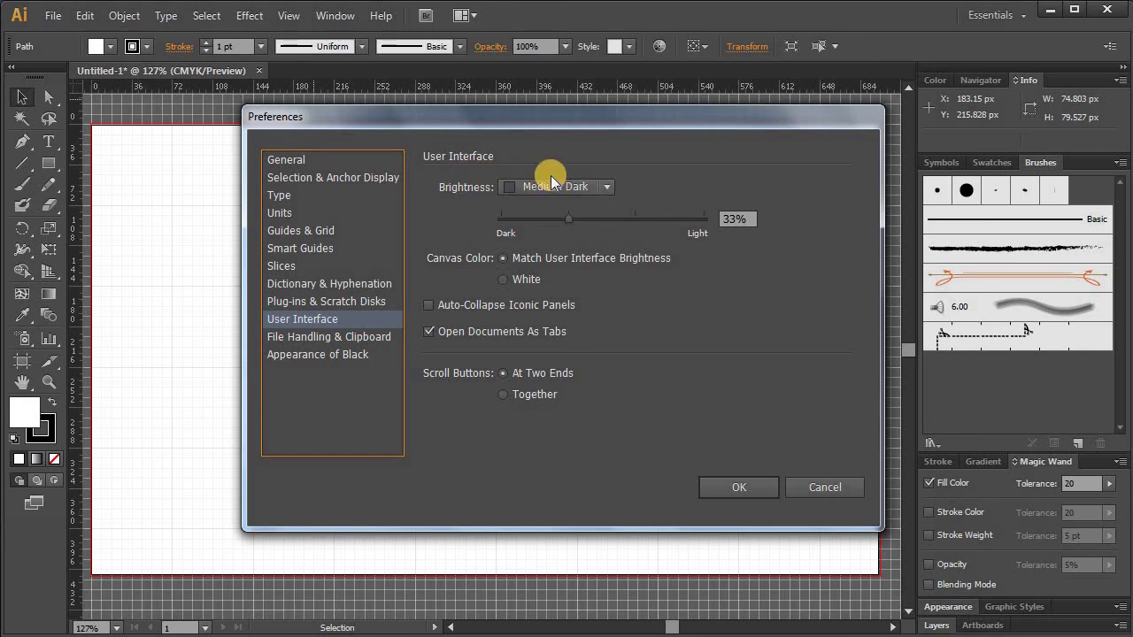
click(608, 186)
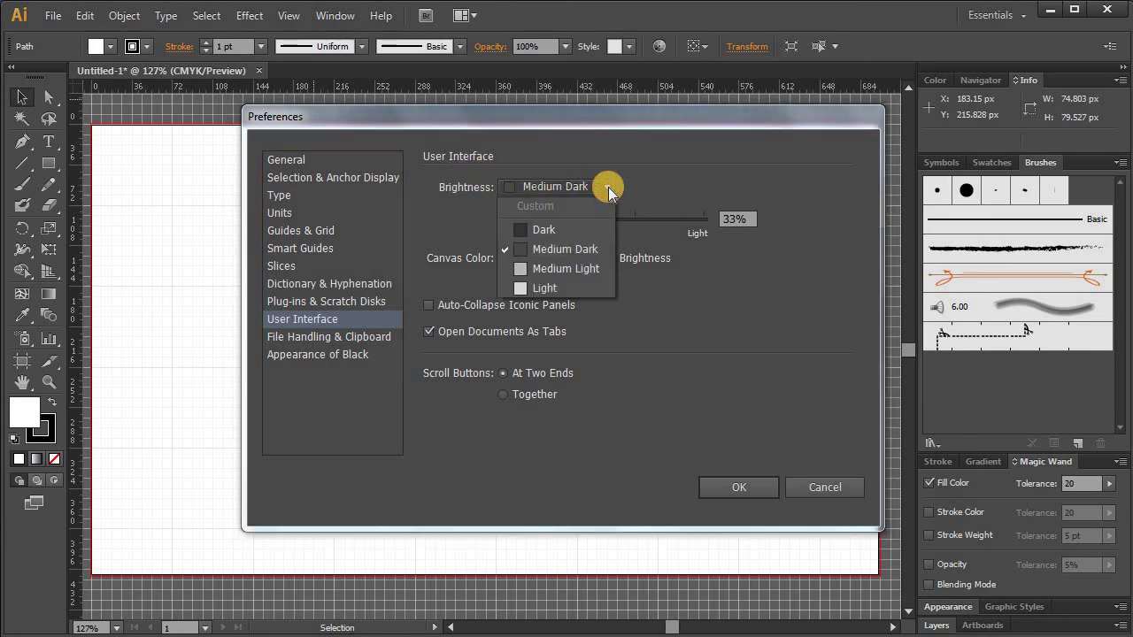
click(594, 234)
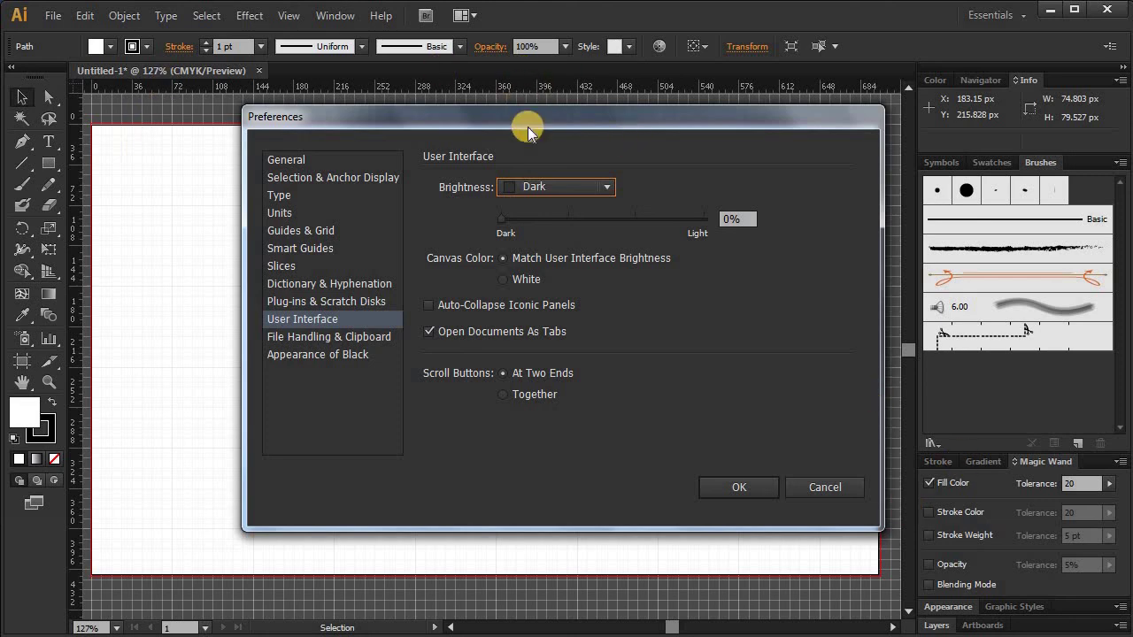
click(608, 185)
click(606, 270)
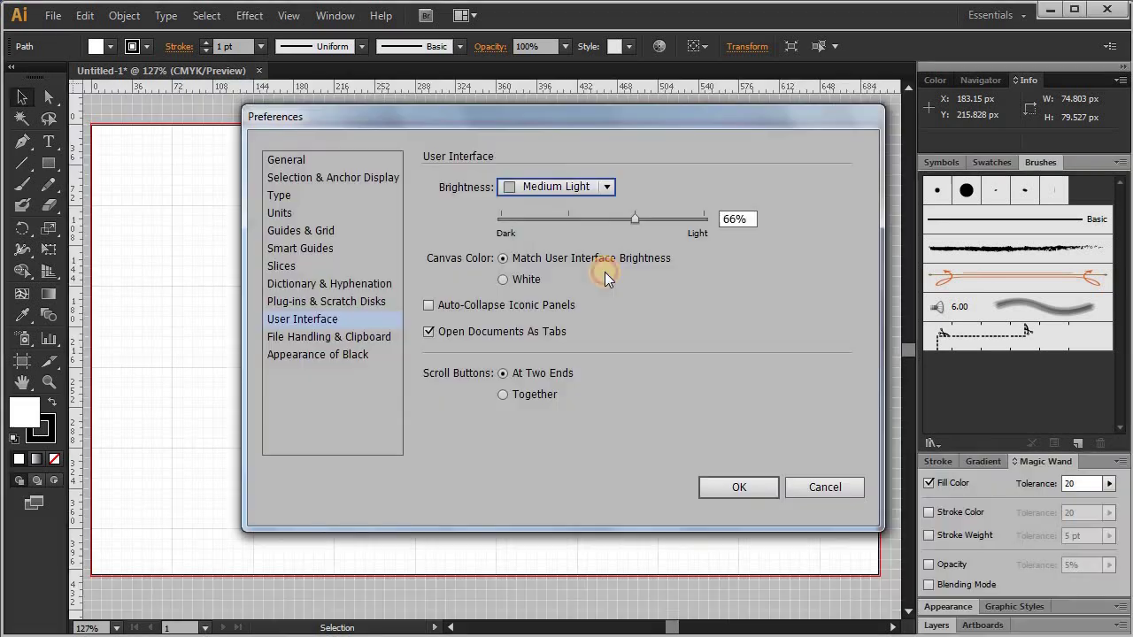
click(606, 185)
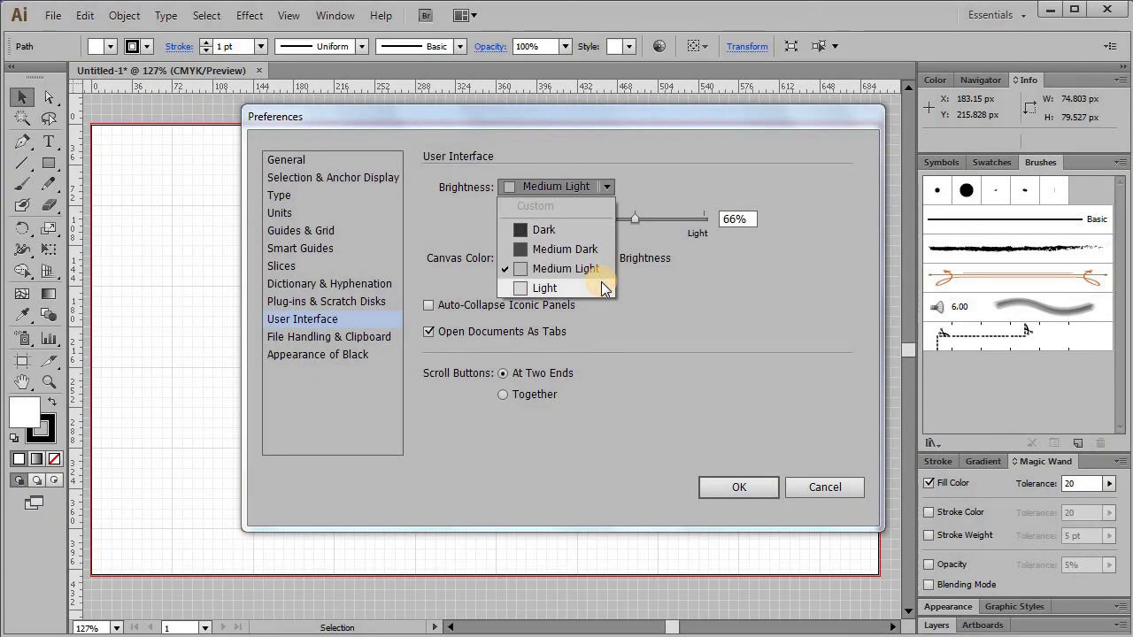
click(601, 286)
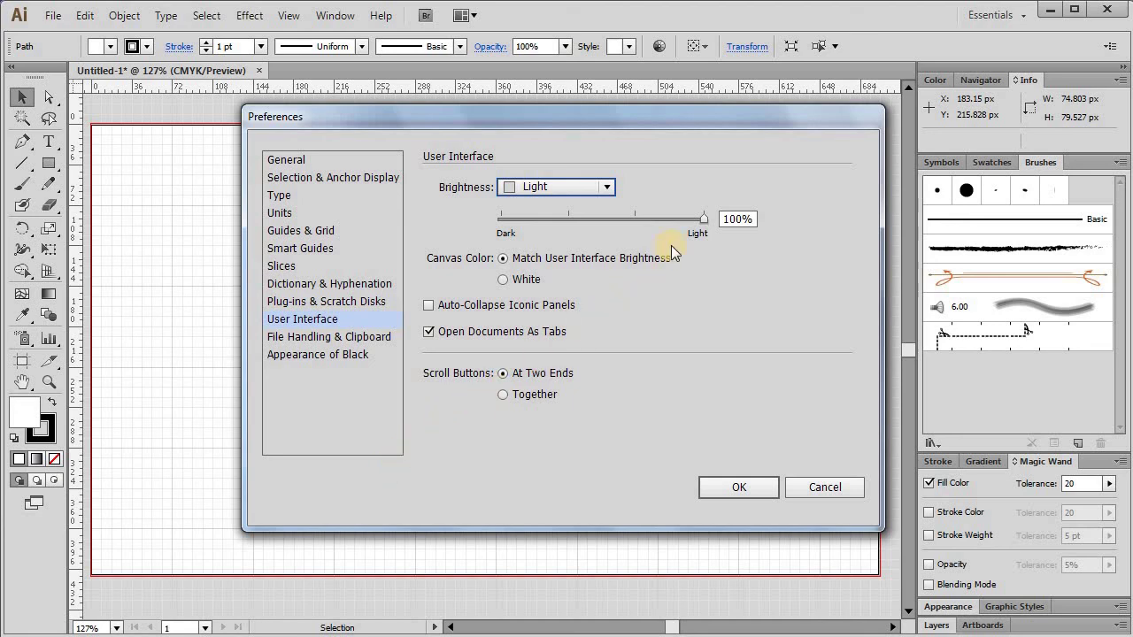
drag(703, 219, 523, 233)
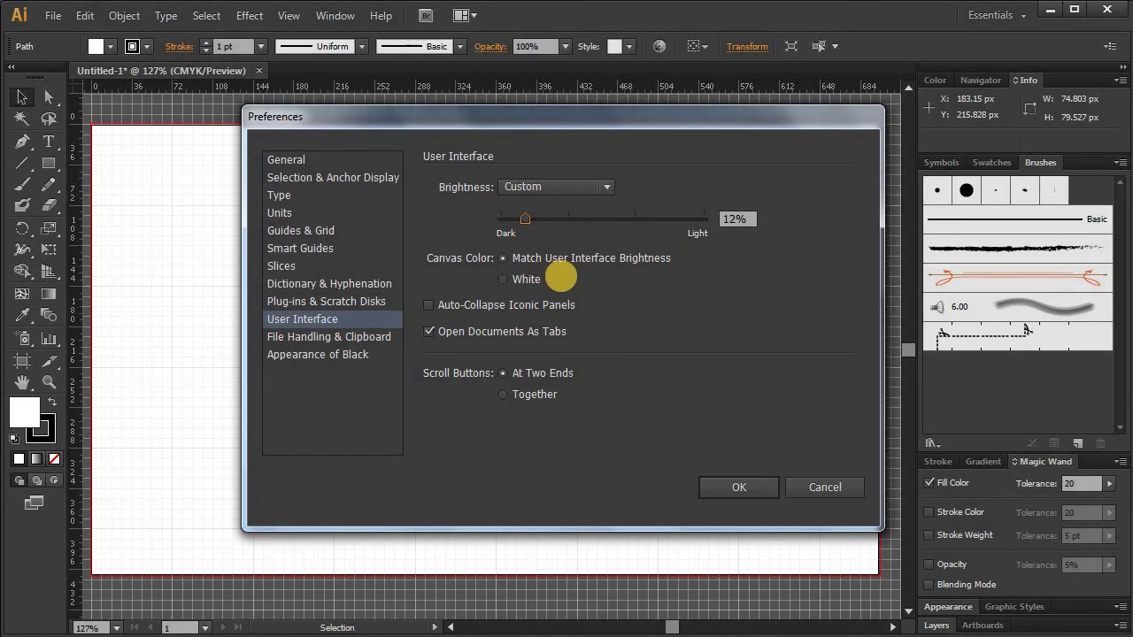
Step: Try a White canvas color, then return it to Match User Interface Brightness
click(503, 280)
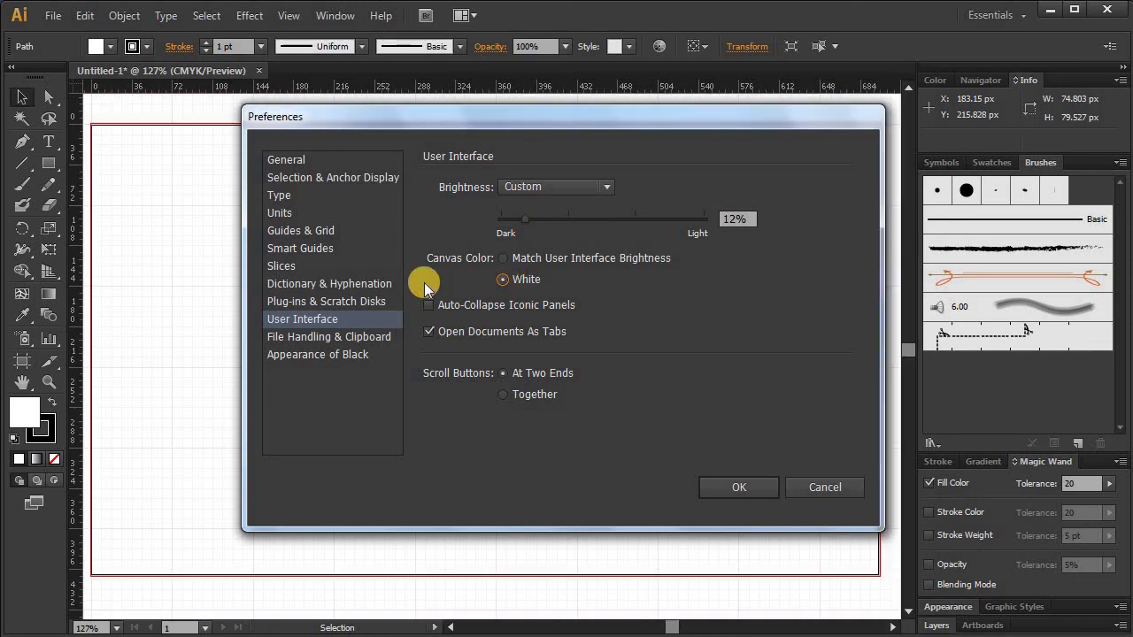
click(502, 258)
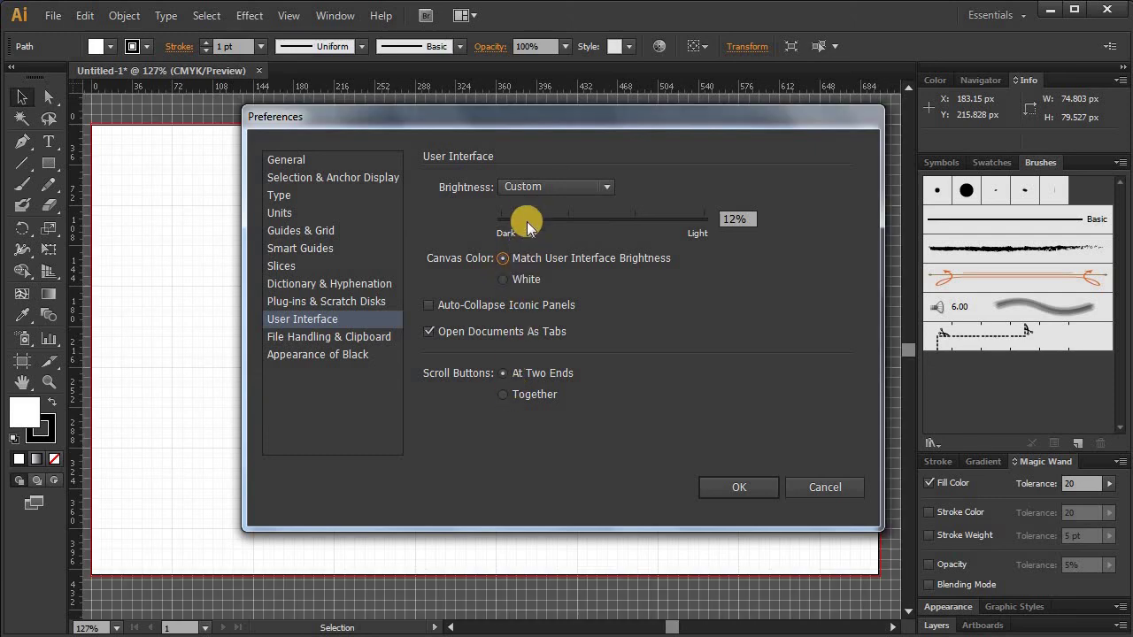
Step: Try a custom interface brightness of 40%, then choose the Medium Dark preset and accept the preferences
drag(527, 219, 581, 216)
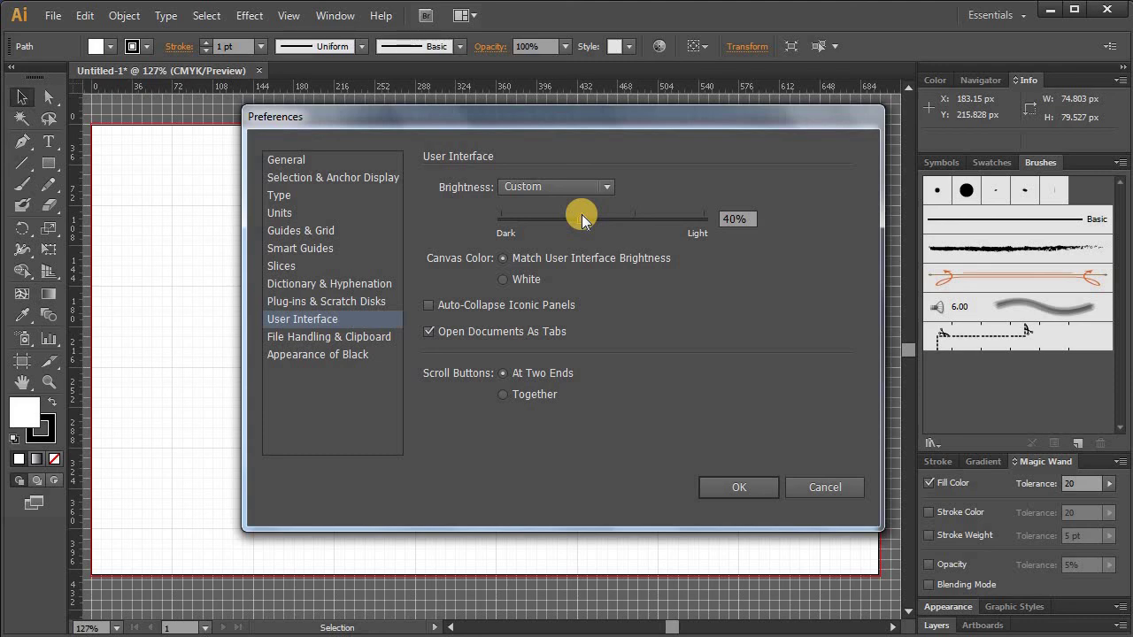
click(605, 188)
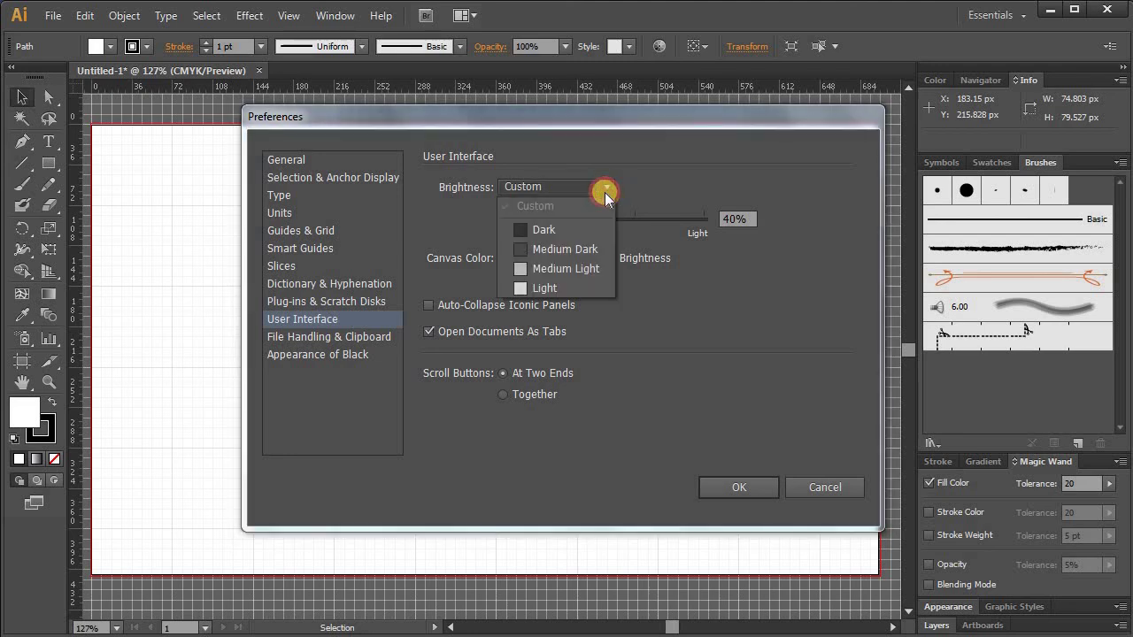
click(584, 248)
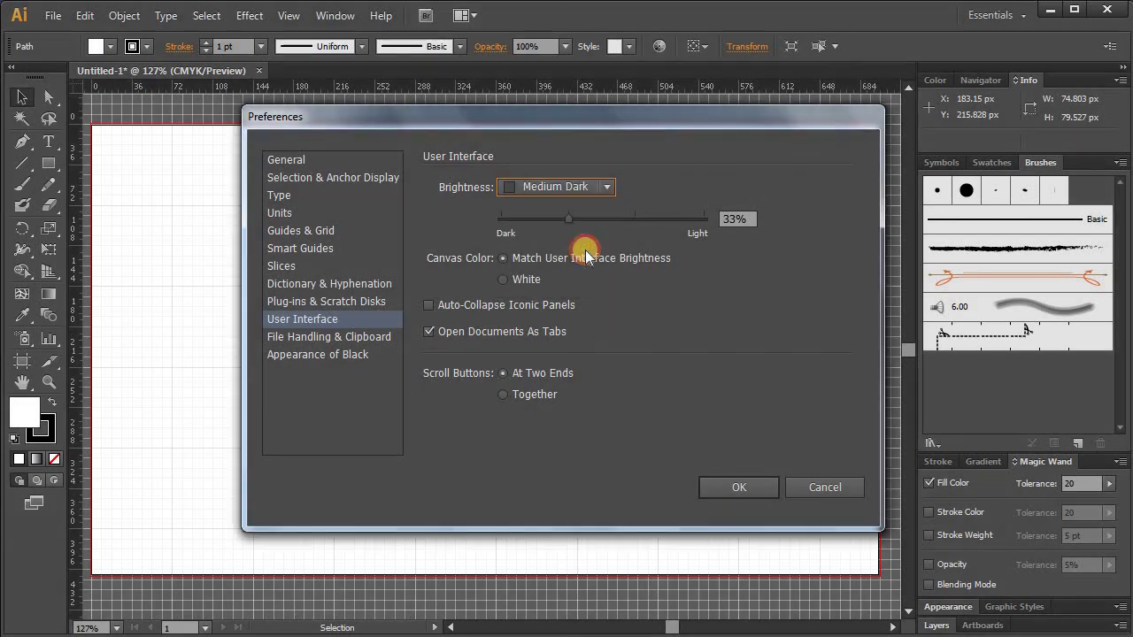
click(762, 490)
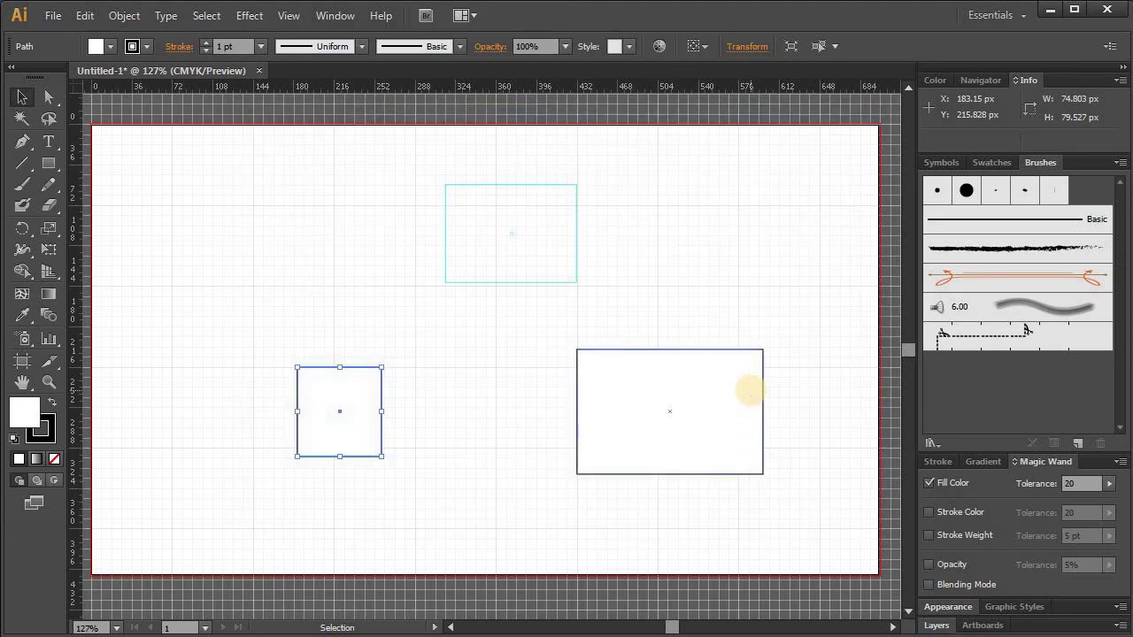